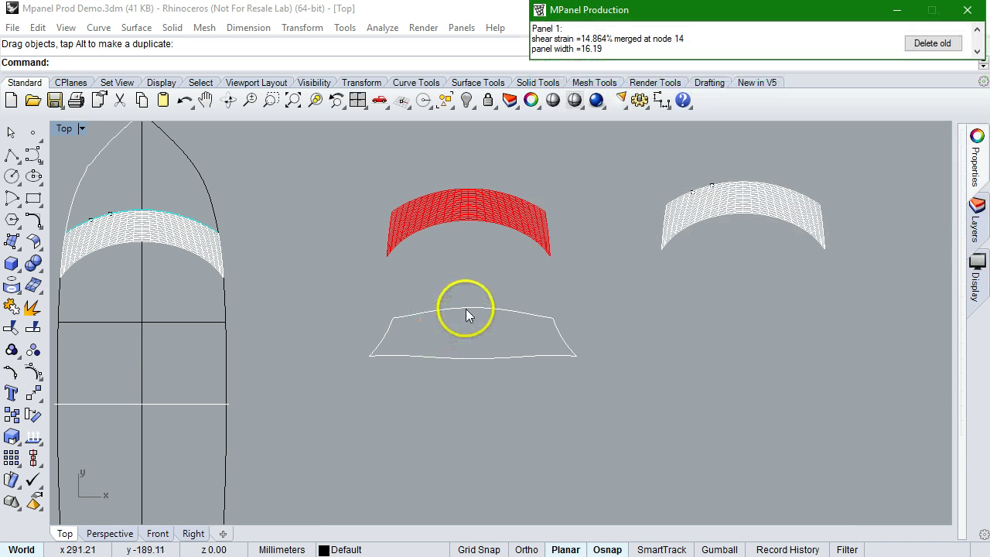
Step: Add a seam allowance of width 1 to all four edges of the flat panel, then delete the old panel geometry
{"action": "left_click", "coordinate": [466, 312]}
{"action": "mouse_move", "coordinate": [713, 19]}
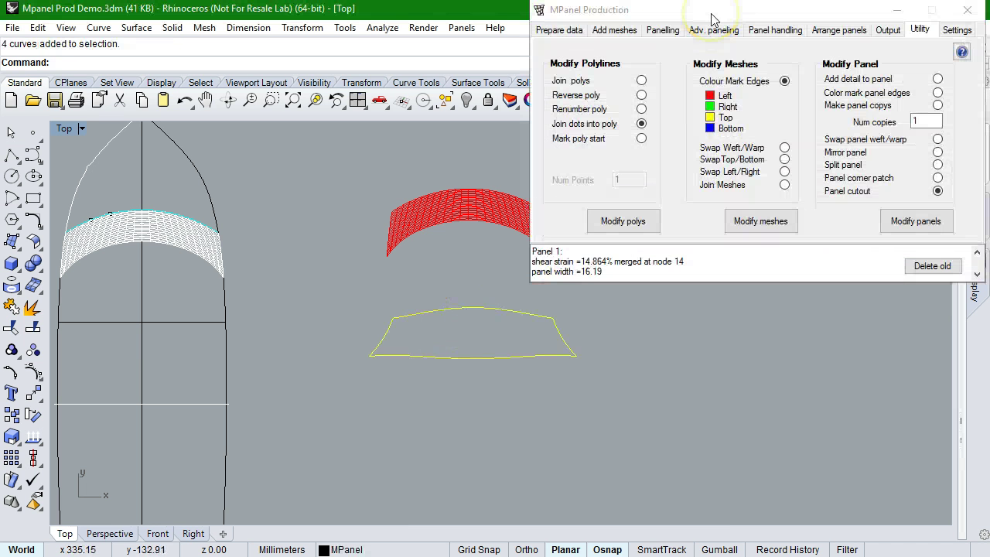
{"action": "left_click", "coordinate": [780, 31]}
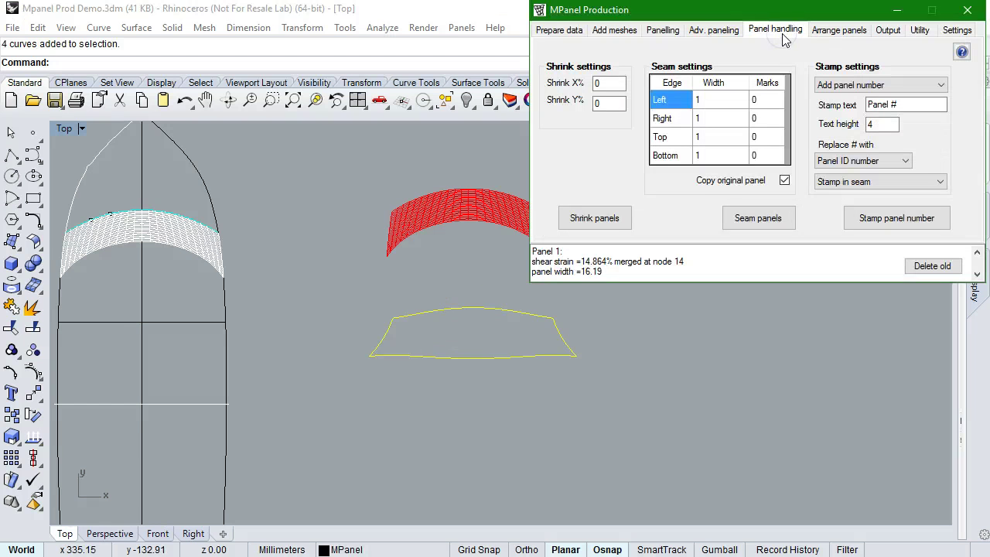
{"action": "left_click", "coordinate": [766, 220]}
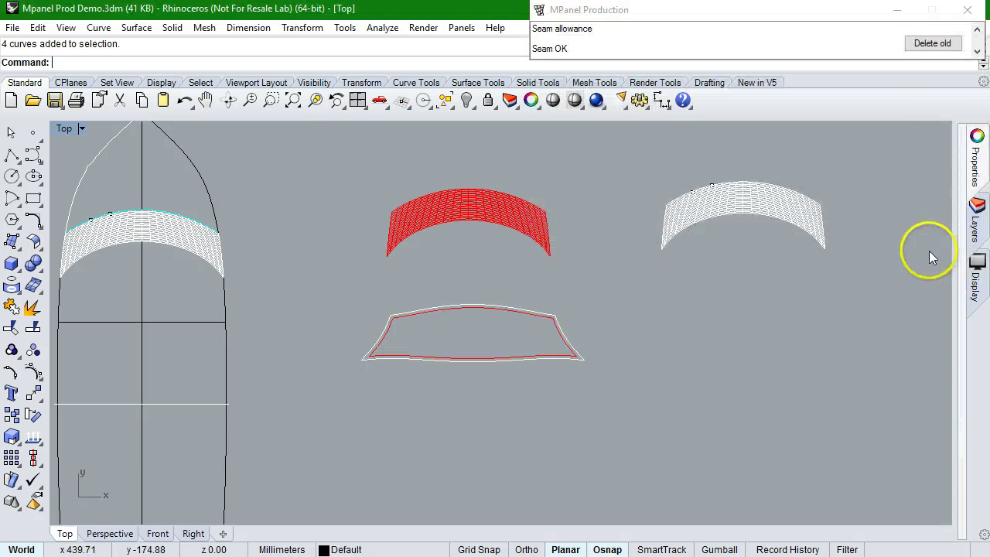
{"action": "mouse_move", "coordinate": [925, 44]}
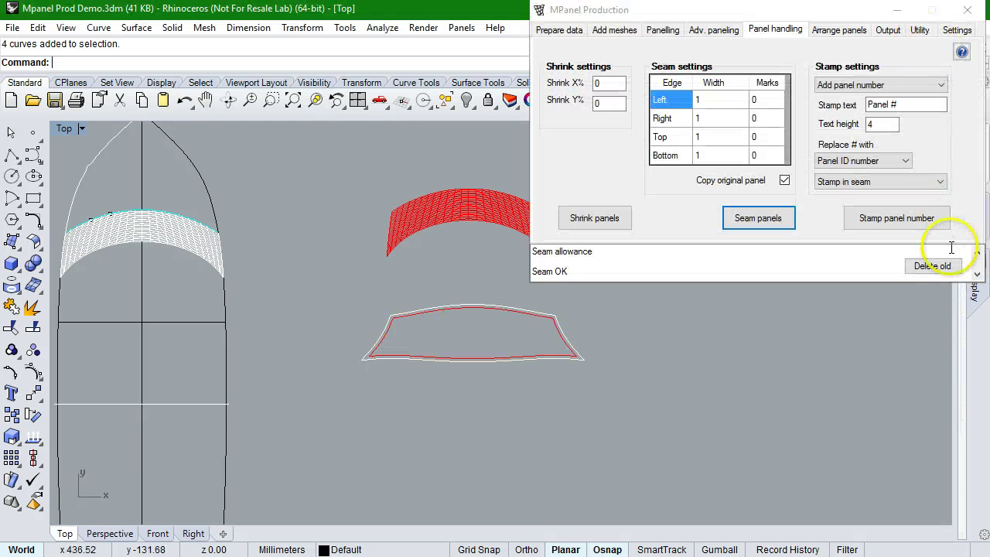
{"action": "left_click", "coordinate": [940, 276]}
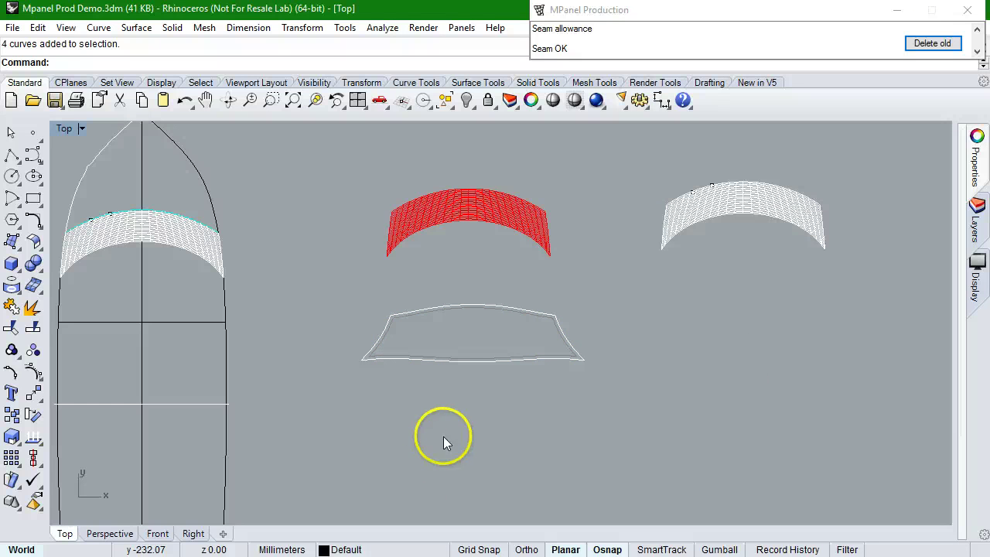
Step: Draw an open U-shaped polyline with six points inside the panel, just below the left part of its upper edge
{"action": "scroll", "coordinate": [454, 314], "scroll_direction": "up", "scroll_amount": 3}
{"action": "scroll", "coordinate": [433, 331], "scroll_direction": "down", "scroll_amount": 3}
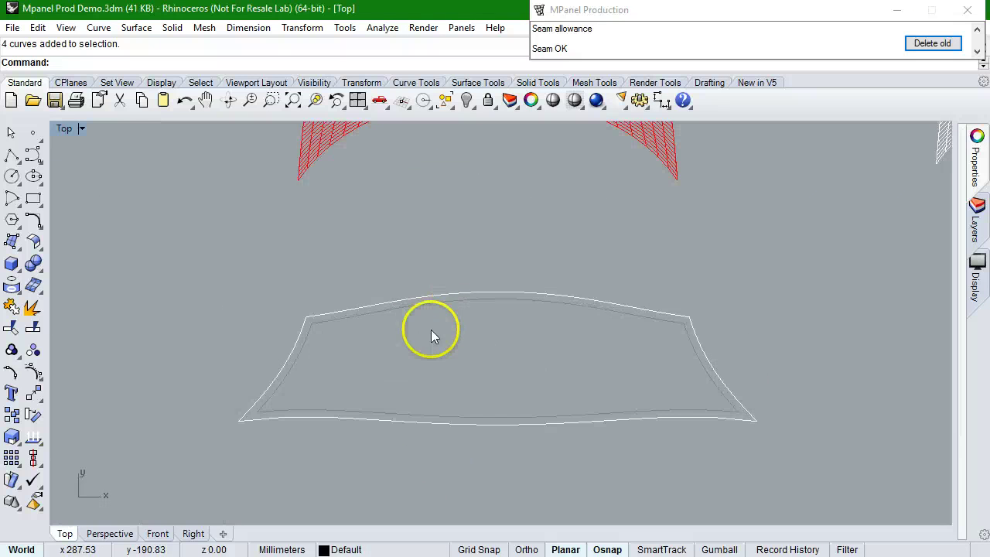
{"action": "scroll", "coordinate": [541, 333], "scroll_direction": "down", "scroll_amount": 2}
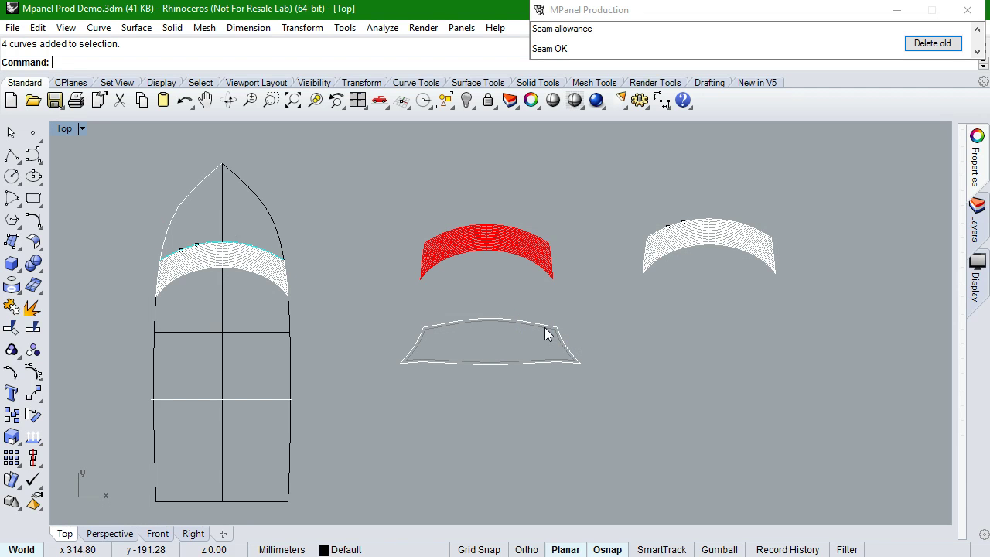
{"action": "left_click", "coordinate": [11, 158]}
{"action": "scroll", "coordinate": [453, 335], "scroll_direction": "up", "scroll_amount": 6}
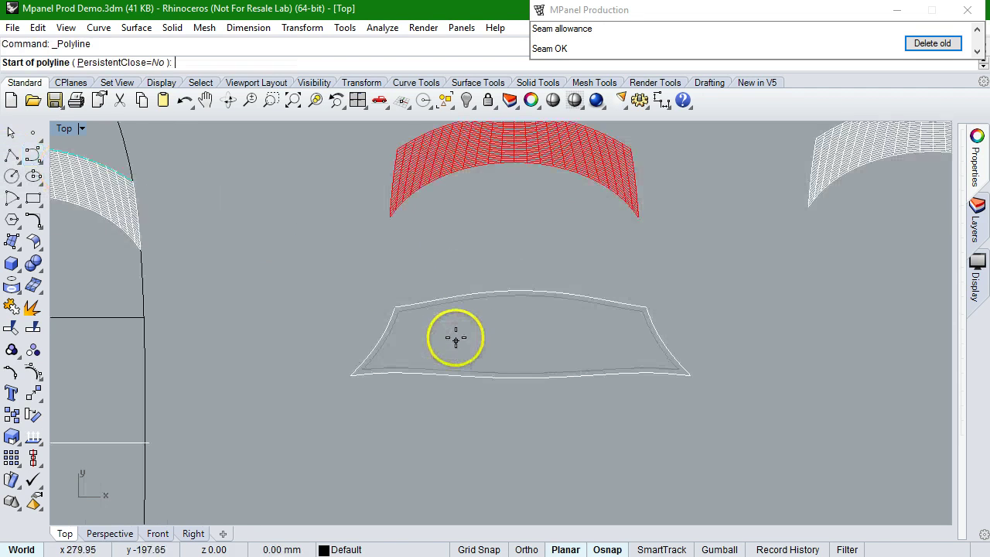
{"action": "left_click", "coordinate": [435, 300]}
{"action": "left_click", "coordinate": [436, 314]}
{"action": "left_click", "coordinate": [450, 329]}
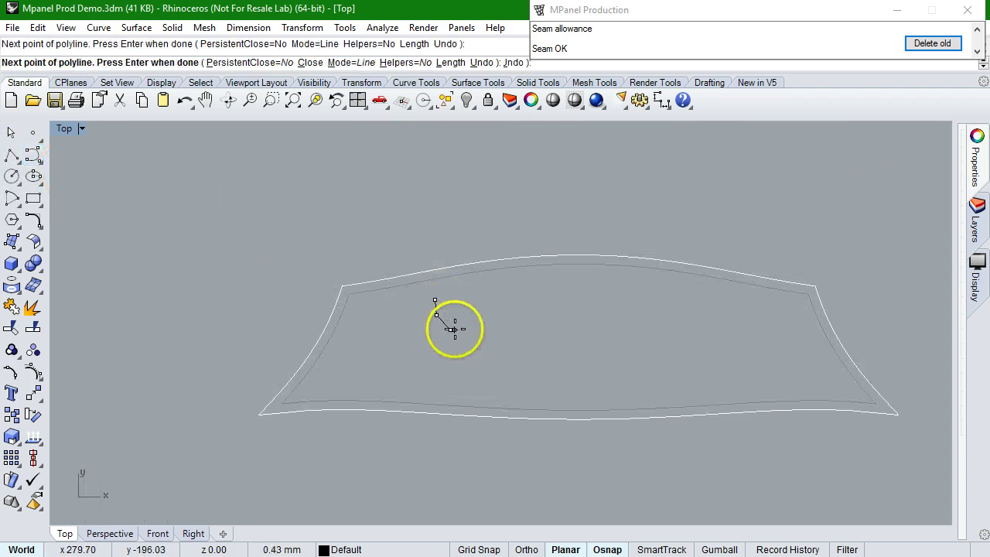
{"action": "left_click", "coordinate": [468, 328]}
{"action": "left_click", "coordinate": [483, 314]}
{"action": "left_click", "coordinate": [485, 288]}
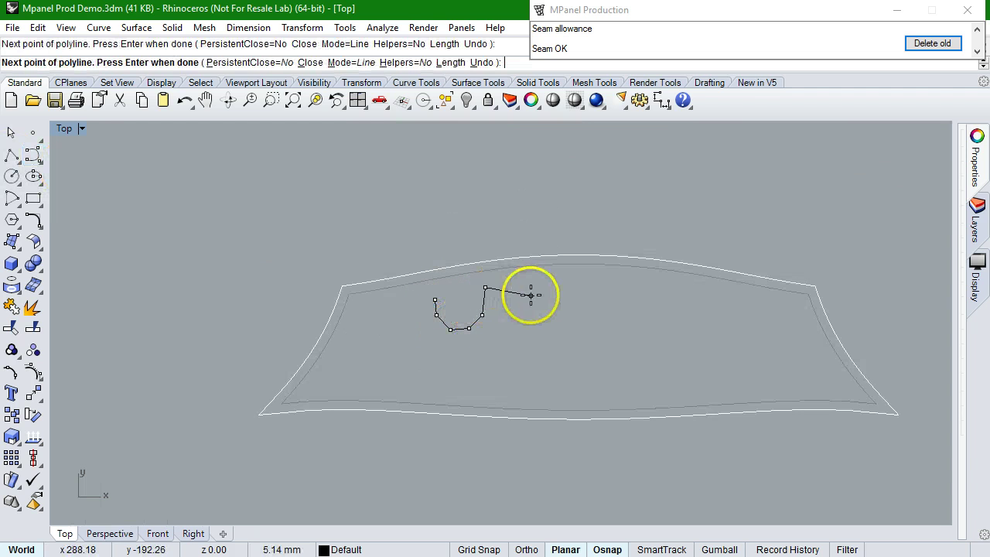
{"action": "right_click", "coordinate": [531, 296]}
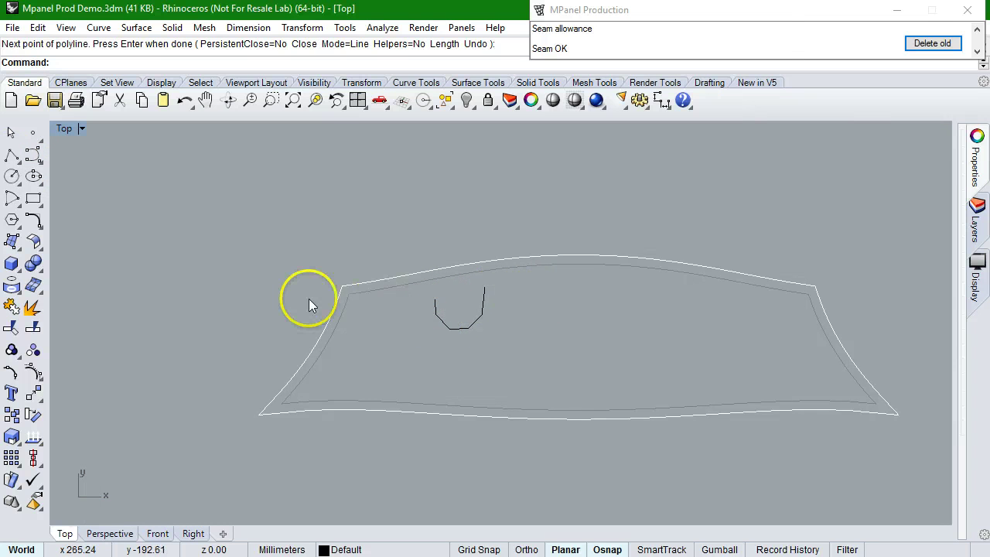
Step: Apply Panel cutout to the seamed panel with the U-shaped polyline and delete the old geometry
{"action": "scroll", "coordinate": [309, 299], "scroll_direction": "down", "scroll_amount": 10}
{"action": "left_click_drag", "start_coordinate": [449, 396], "coordinate": [335, 274]}
{"action": "left_click", "coordinate": [674, 26]}
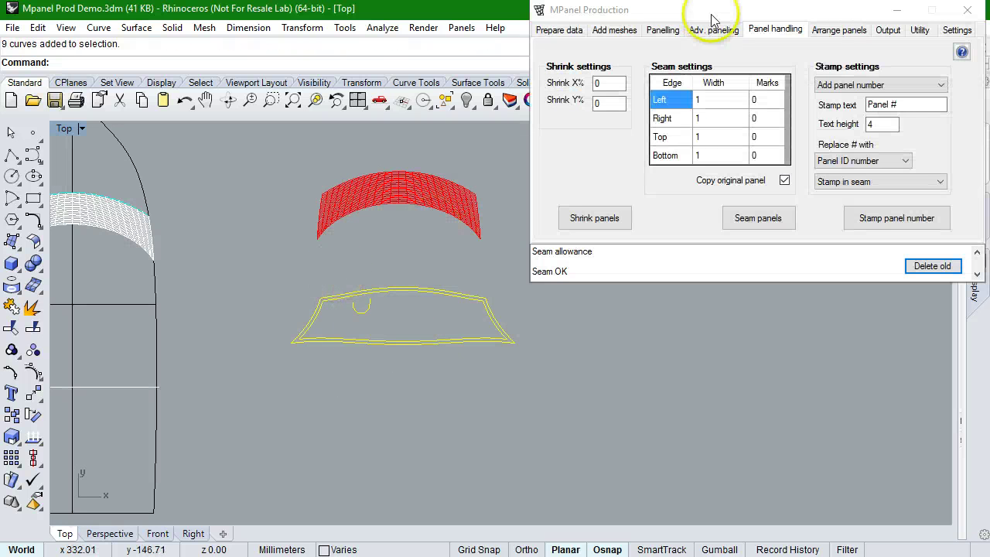
{"action": "left_click", "coordinate": [919, 30]}
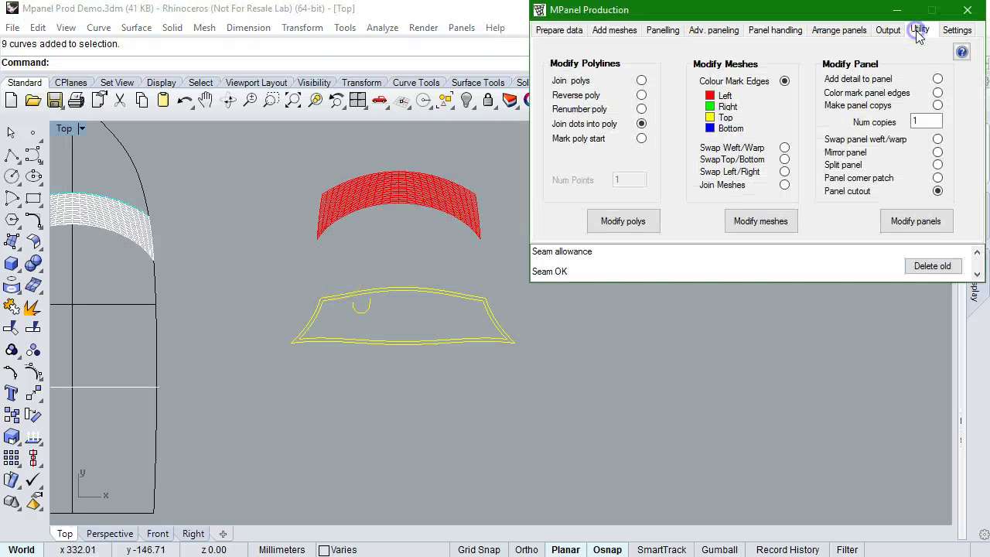
{"action": "left_click", "coordinate": [915, 220]}
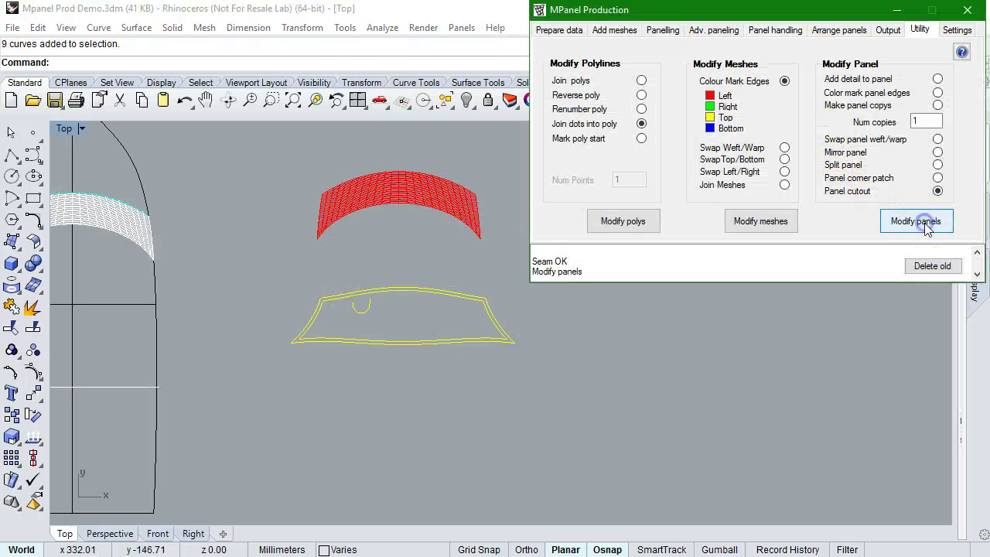
{"action": "left_click", "coordinate": [933, 266]}
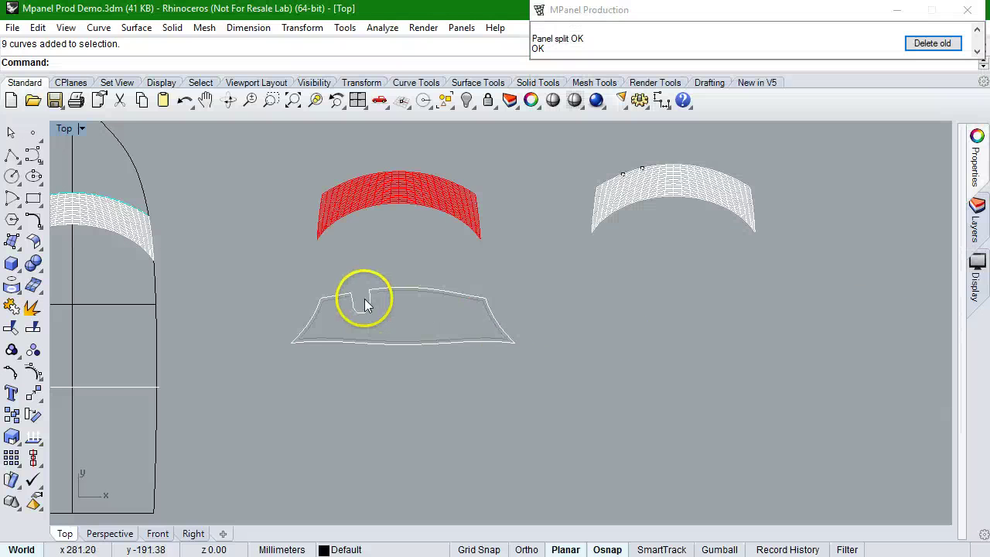
Step: Draw a downward-bulging semicircular arc inside the panel, below the upper edge and right of the existing cutout
{"action": "scroll", "coordinate": [364, 299], "scroll_direction": "up", "scroll_amount": 5}
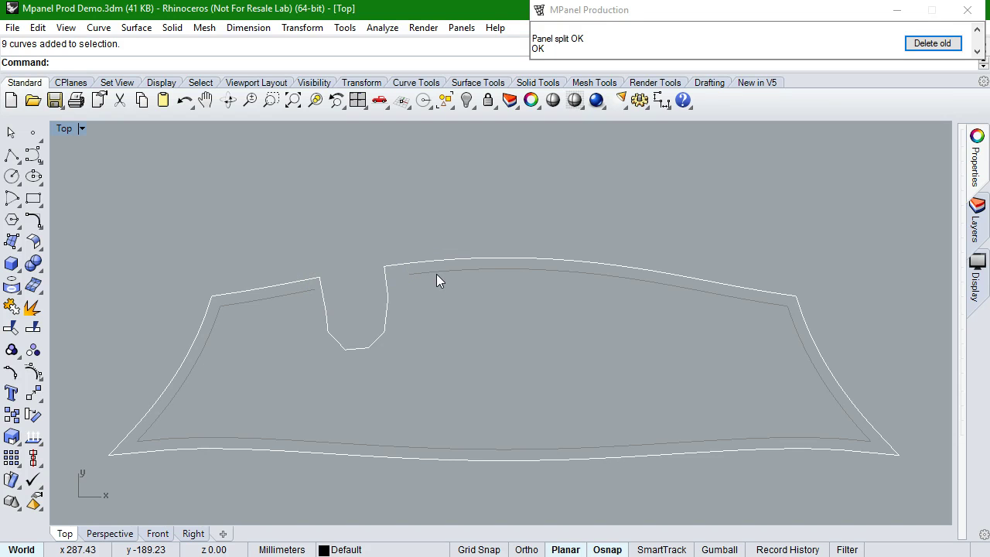
{"action": "left_click", "coordinate": [294, 309]}
{"action": "left_click", "coordinate": [377, 308]}
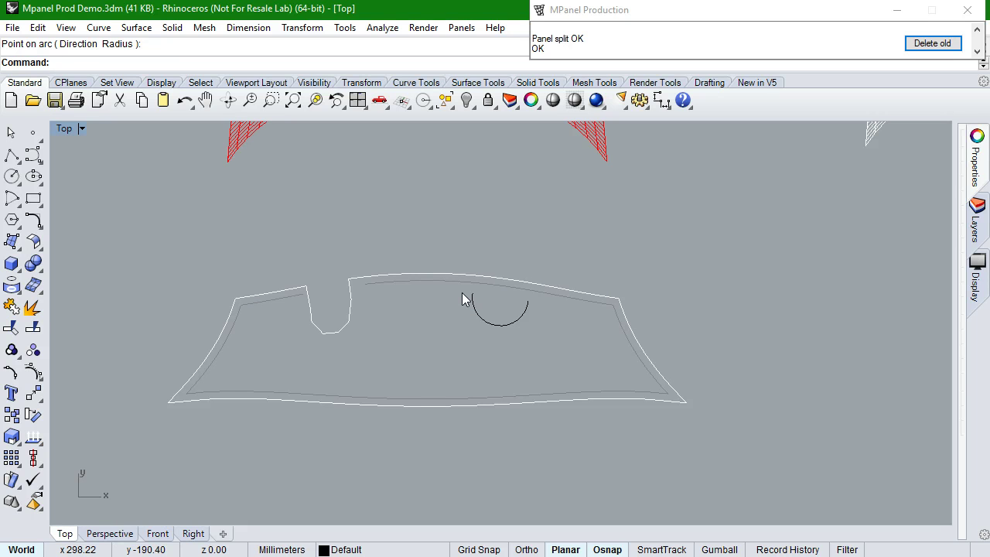
Step: Convert the arc to a polyline with Output=Lines, AngleTolerance=5 and Tolerance=0.1, deleting the input curve
{"action": "left_click", "coordinate": [481, 318]}
{"action": "left_click", "coordinate": [10, 158]}
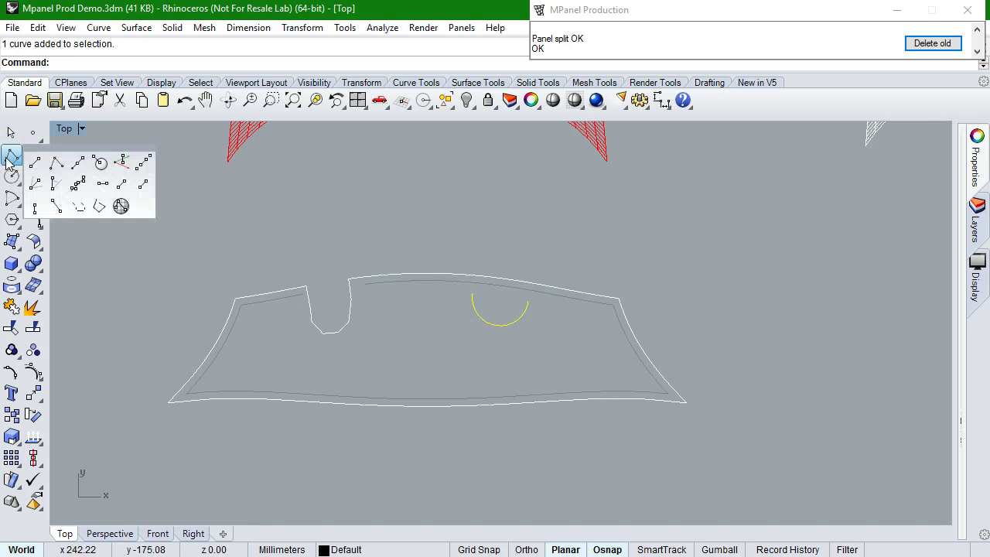
{"action": "left_click_drag", "start_coordinate": [14, 177], "coordinate": [100, 211]}
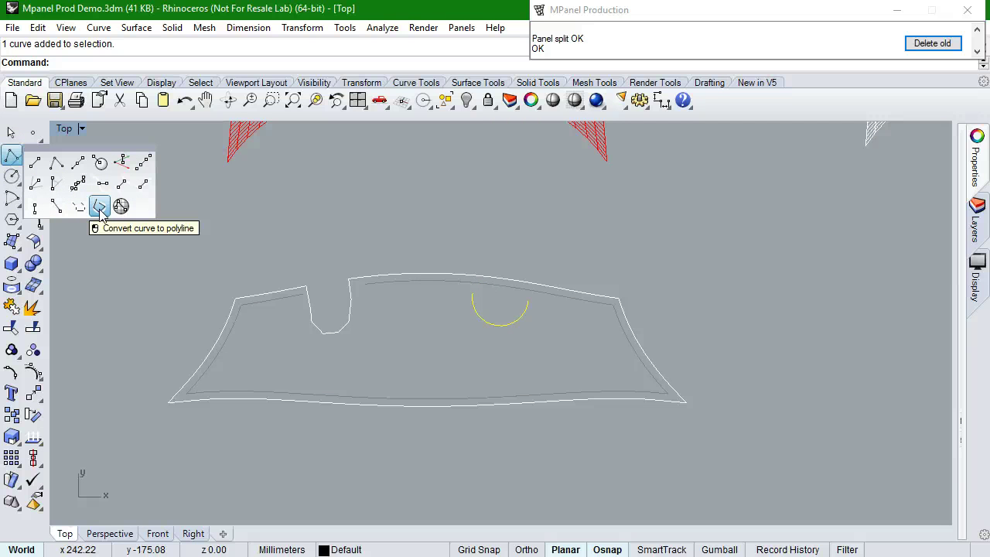
{"action": "left_click", "coordinate": [100, 208]}
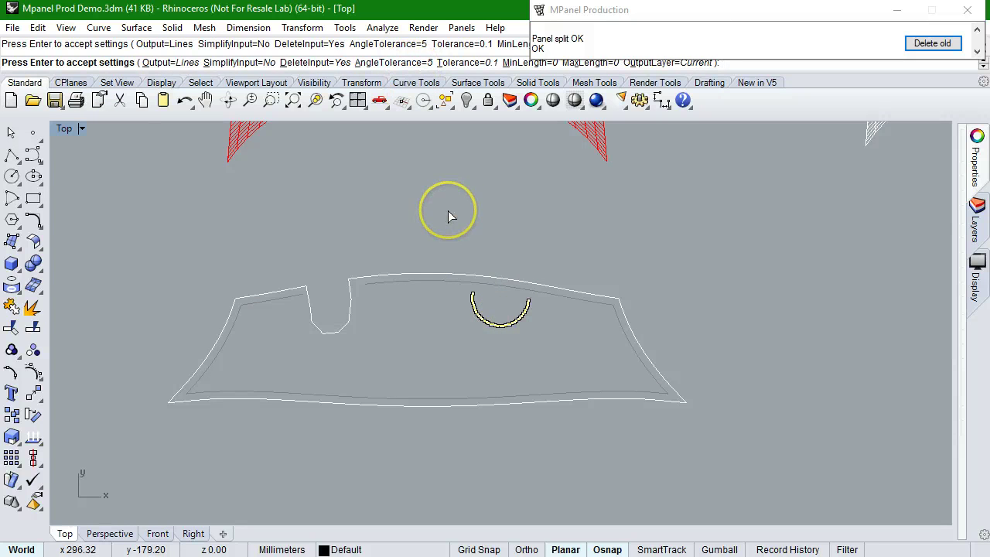
{"action": "key", "text": "Return"}
Step: Apply Panel cutout to the panel with the converted arc and delete the old geometry
{"action": "scroll", "coordinate": [534, 327], "scroll_direction": "up", "scroll_amount": 2}
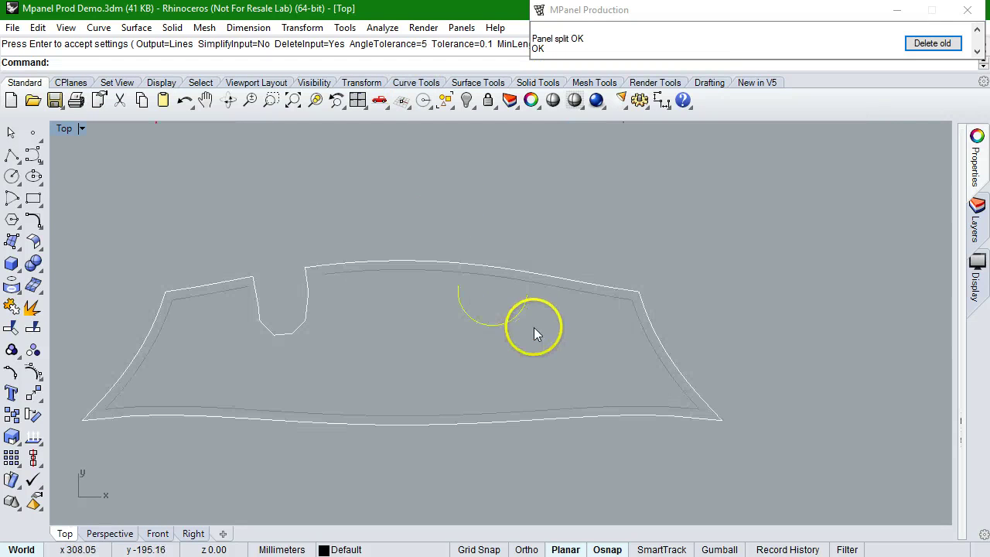
{"action": "key", "text": "ctrl+a"}
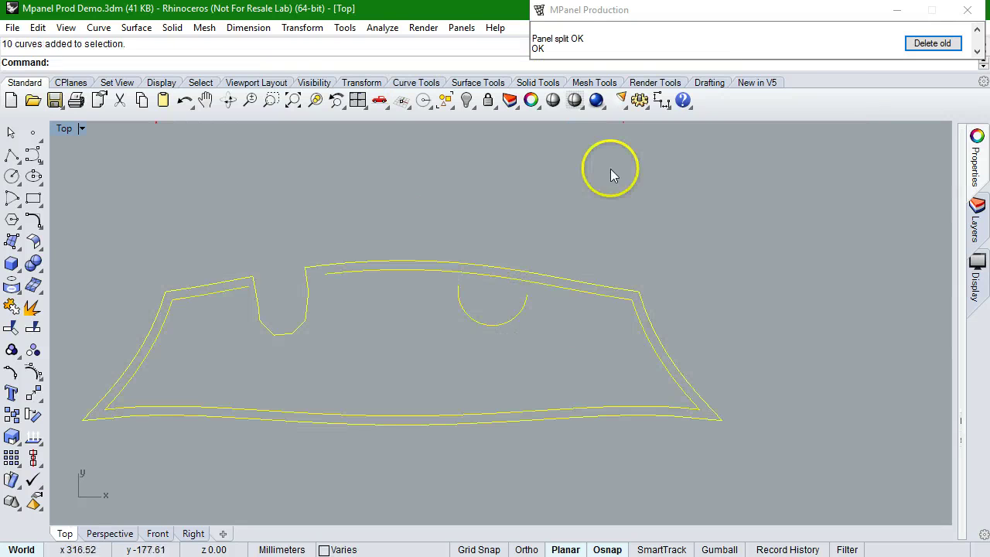
{"action": "mouse_move", "coordinate": [834, 37]}
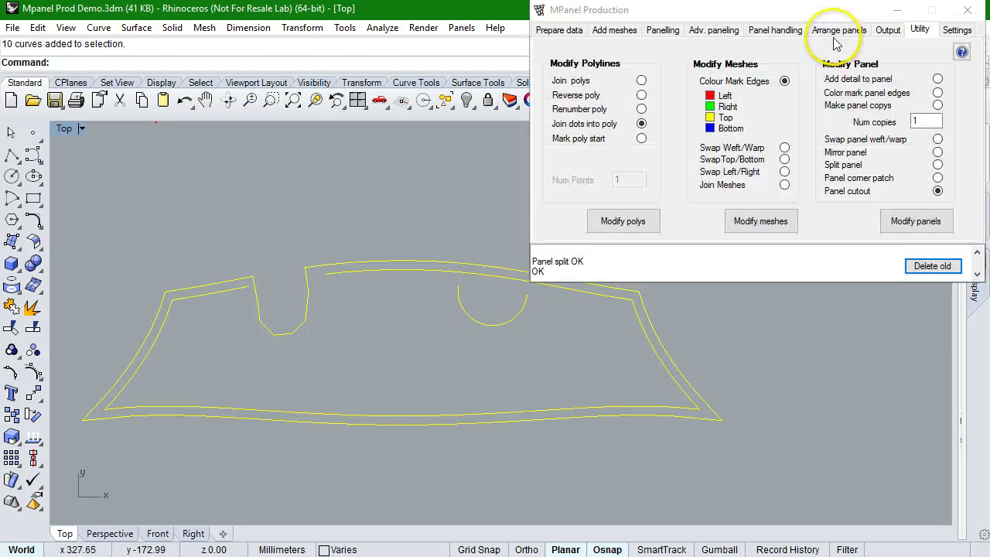
{"action": "left_click", "coordinate": [919, 222]}
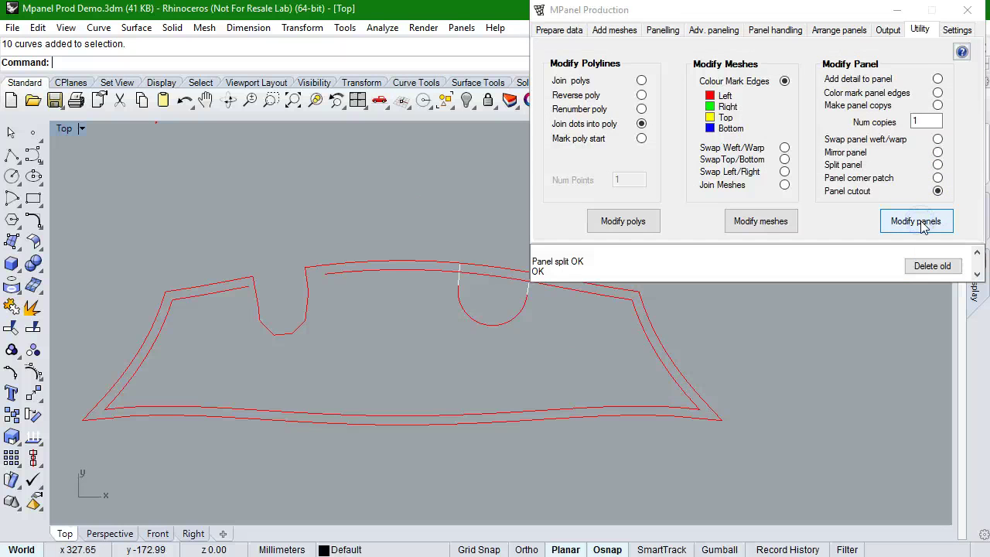
{"action": "left_click", "coordinate": [932, 265]}
{"action": "left_click", "coordinate": [361, 351]}
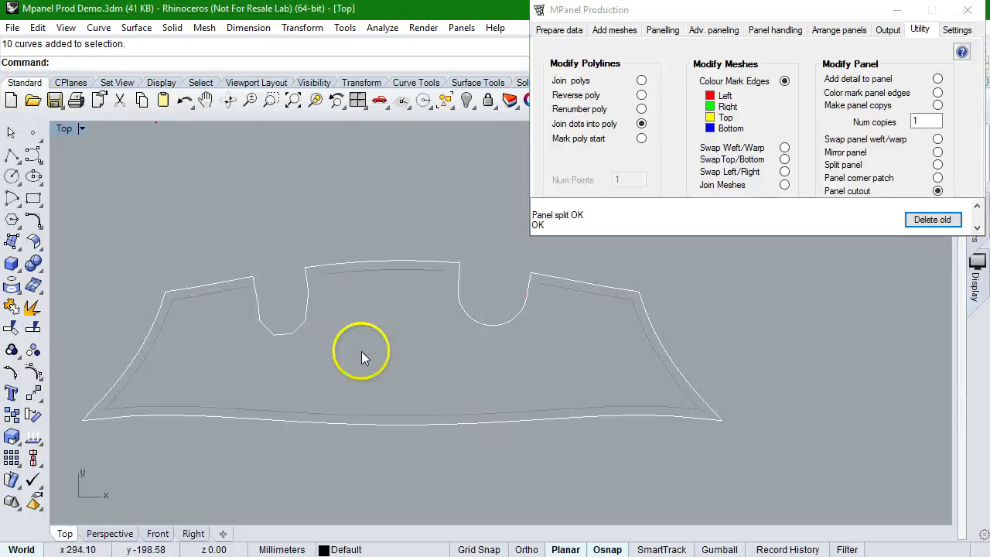
Step: Delete the curved mesh lying on the boat outline, keeping its boundary curves and the two points
{"action": "scroll", "coordinate": [352, 348], "scroll_direction": "down", "scroll_amount": 2}
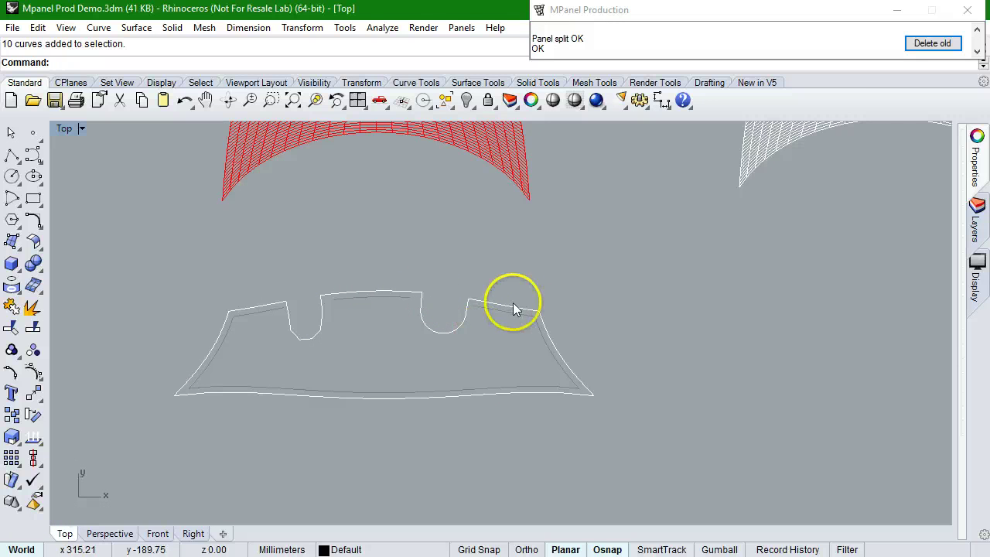
{"action": "scroll", "coordinate": [546, 295], "scroll_direction": "down", "scroll_amount": 3}
{"action": "scroll", "coordinate": [270, 271], "scroll_direction": "down", "scroll_amount": 2}
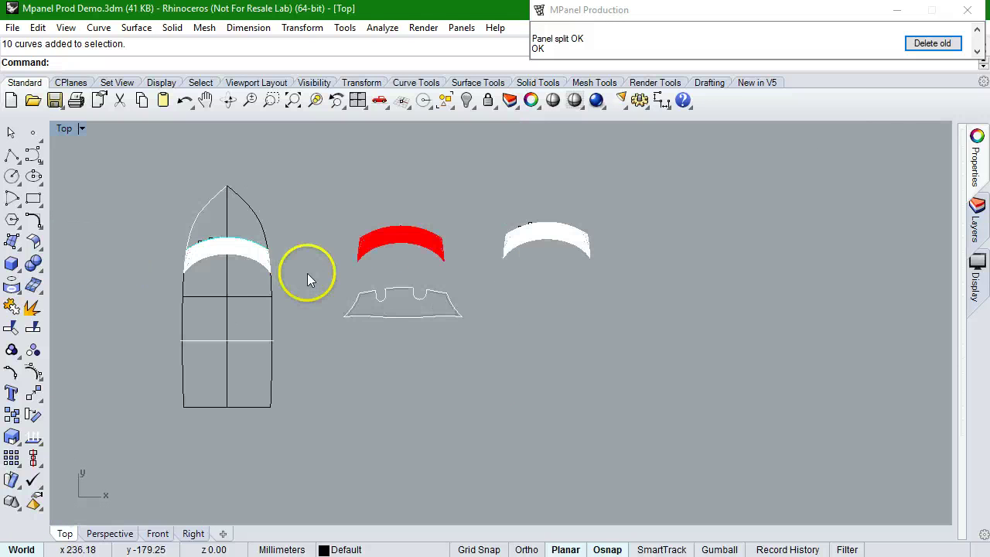
{"action": "scroll", "coordinate": [200, 253], "scroll_direction": "up", "scroll_amount": 4}
{"action": "left_click", "coordinate": [218, 246]}
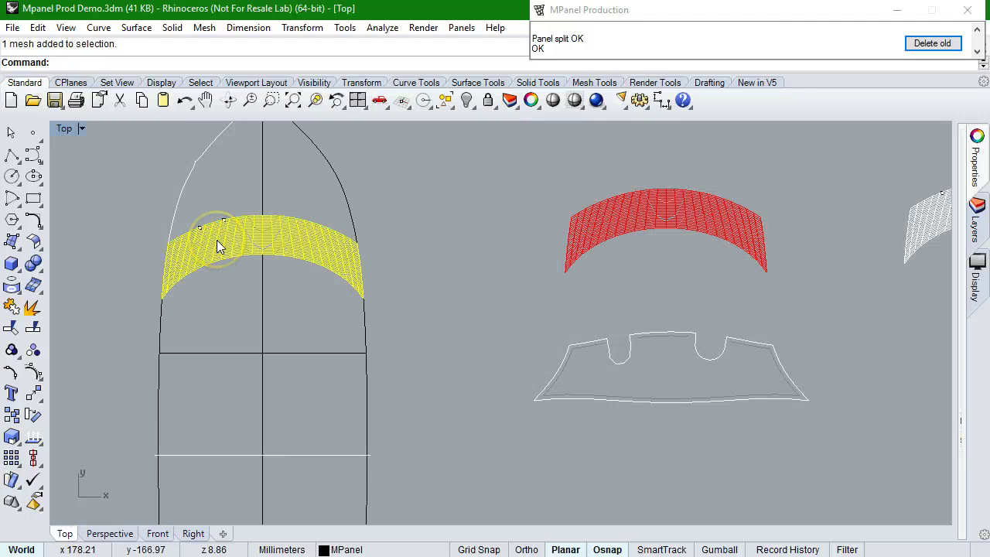
{"action": "left_click", "coordinate": [216, 246]}
{"action": "key", "text": "Delete"}
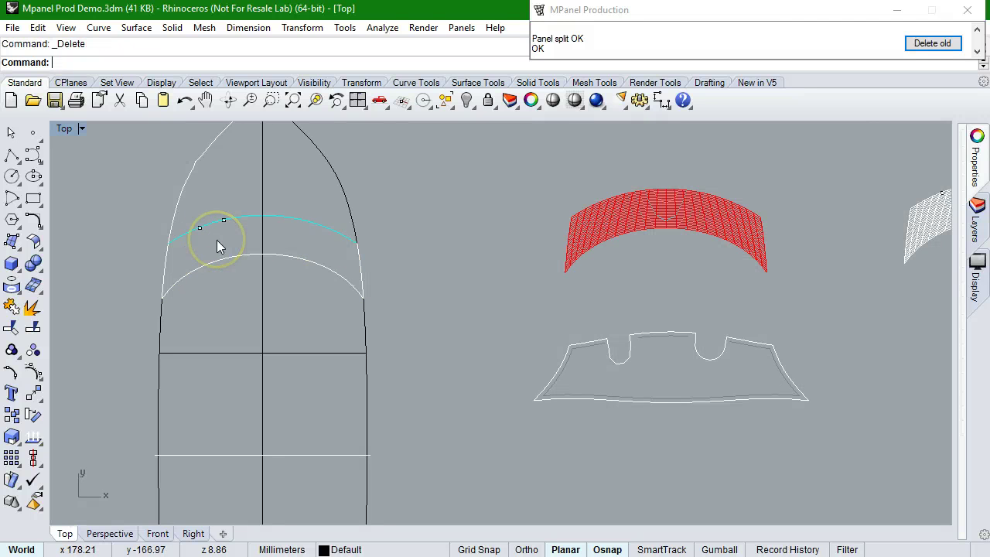
Step: Examine how the two points are placed along the cyan front curve on the boat outline
{"action": "scroll", "coordinate": [217, 240], "scroll_direction": "up", "scroll_amount": 4}
{"action": "scroll", "coordinate": [164, 270], "scroll_direction": "up", "scroll_amount": 3}
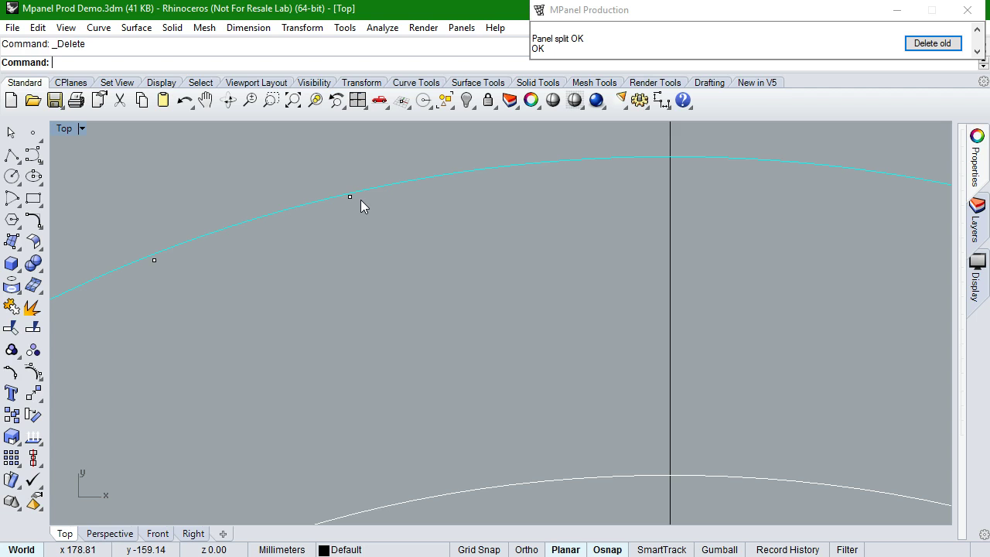
{"action": "left_click", "coordinate": [235, 255]}
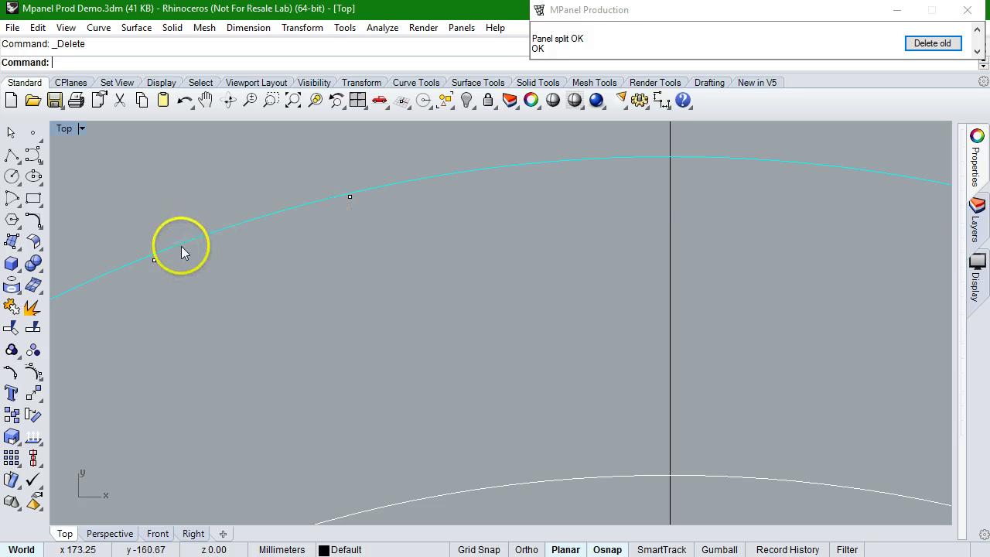
{"action": "scroll", "coordinate": [181, 246], "scroll_direction": "down", "scroll_amount": 6}
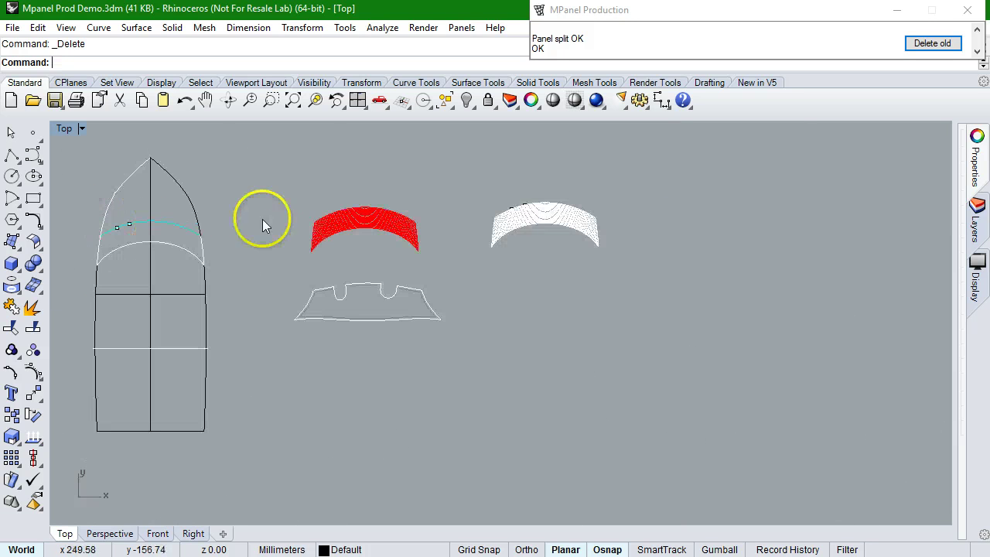
Step: Convert the white mesh with its two points into one panel across the mesh, and move the panel below the mesh
{"action": "scroll", "coordinate": [549, 209], "scroll_direction": "up", "scroll_amount": 5}
{"action": "scroll", "coordinate": [423, 206], "scroll_direction": "up", "scroll_amount": 2}
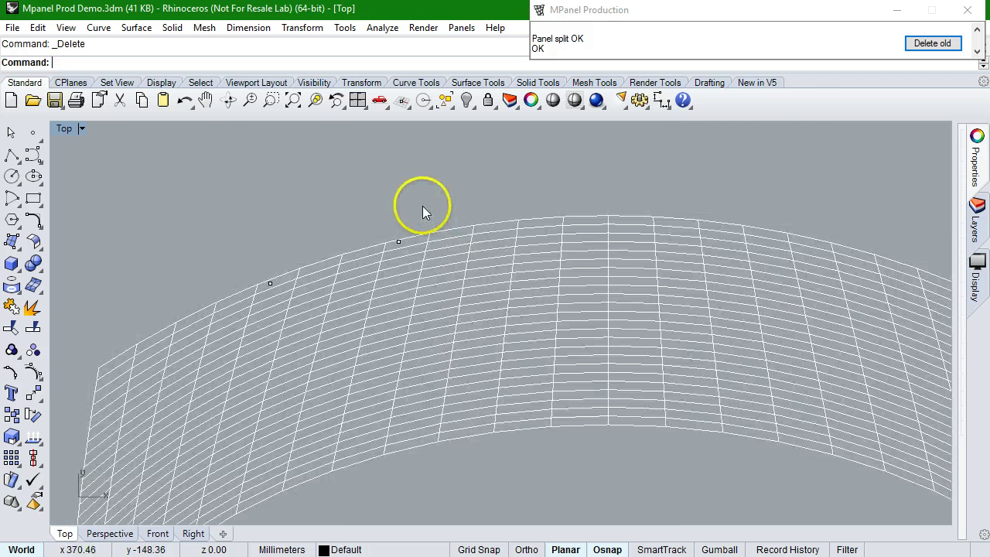
{"action": "scroll", "coordinate": [313, 194], "scroll_direction": "down", "scroll_amount": 4}
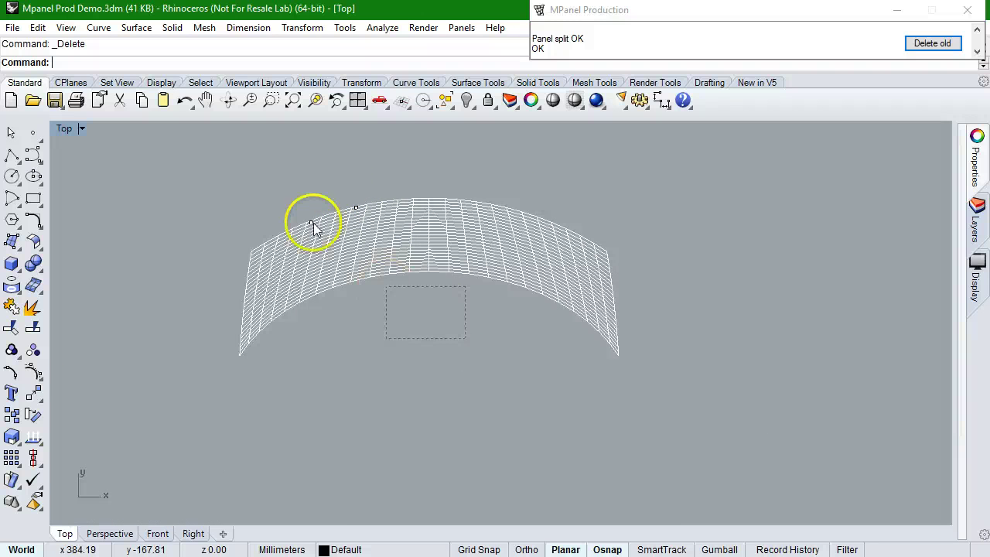
{"action": "left_click_drag", "start_coordinate": [313, 223], "coordinate": [277, 169]}
{"action": "left_click", "coordinate": [644, 10]}
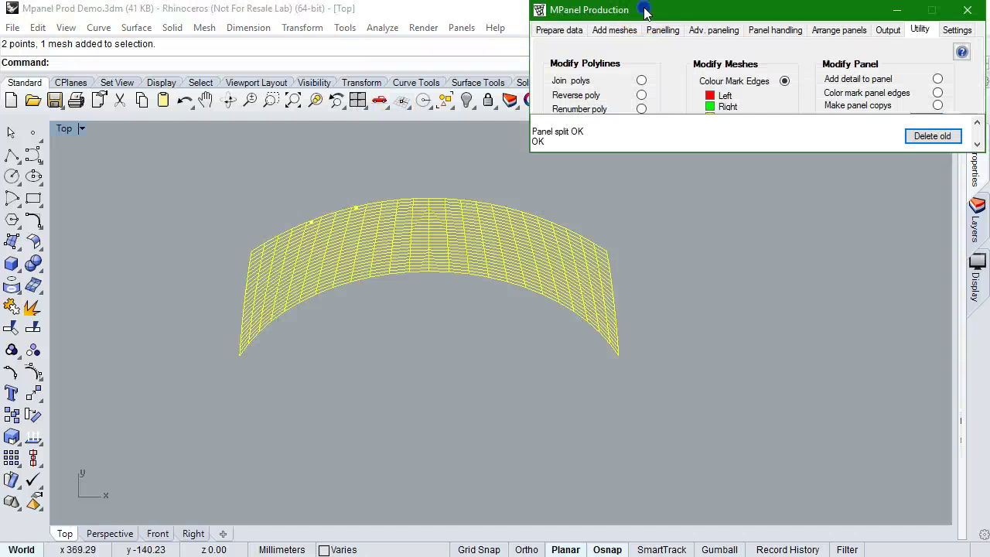
{"action": "left_click", "coordinate": [659, 31]}
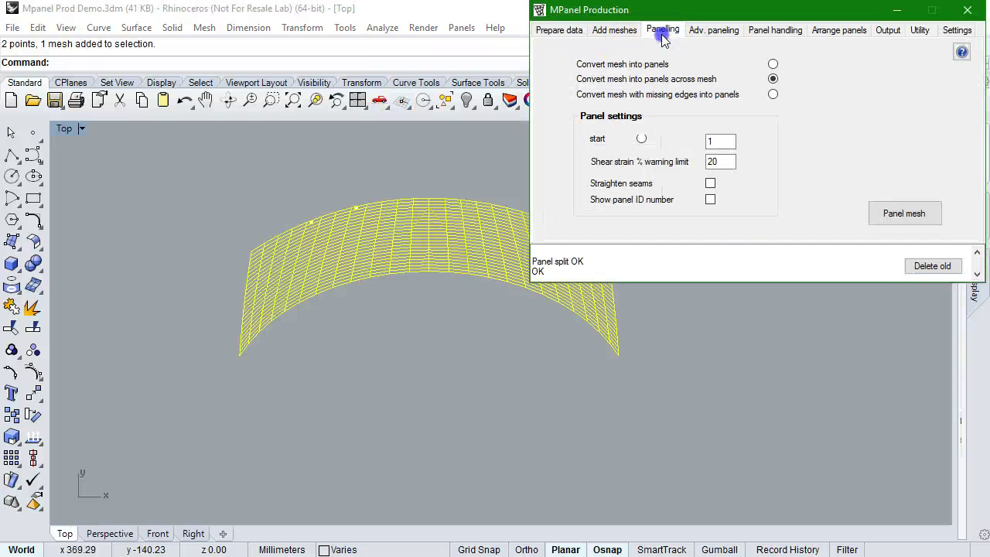
{"action": "left_click", "coordinate": [897, 213]}
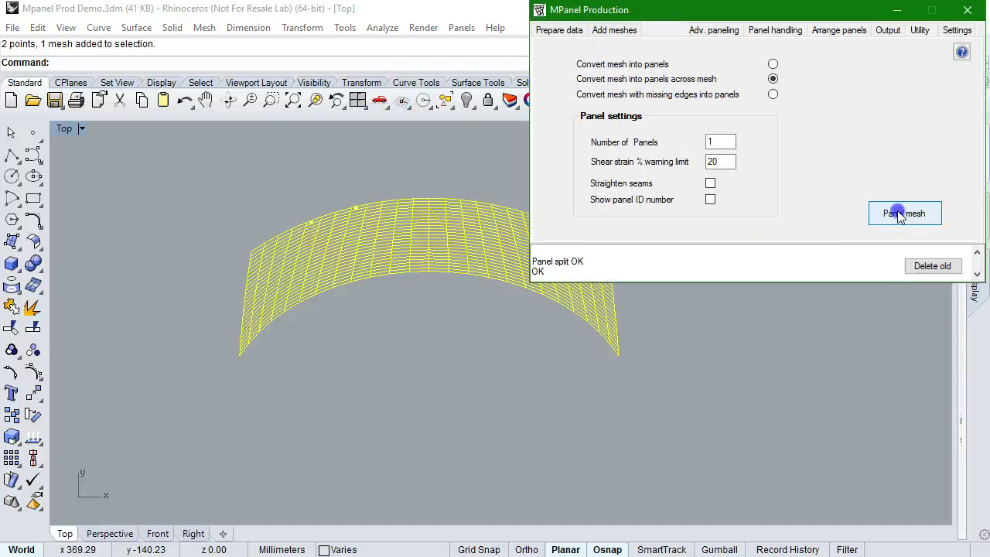
{"action": "left_click_drag", "start_coordinate": [374, 360], "coordinate": [438, 463]}
{"action": "left_click", "coordinate": [376, 414]}
Step: Draw an open U-shaped polyline about 6 mm wide inside the panel, from one point mark to the other through five intermediate vertices
{"action": "scroll", "coordinate": [364, 402], "scroll_direction": "up", "scroll_amount": 10}
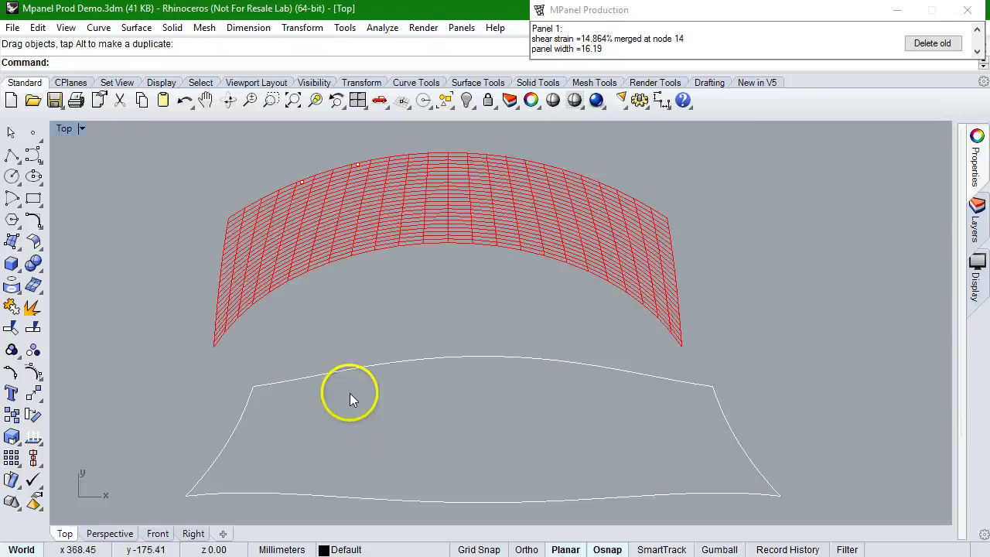
{"action": "scroll", "coordinate": [305, 339], "scroll_direction": "up", "scroll_amount": 3}
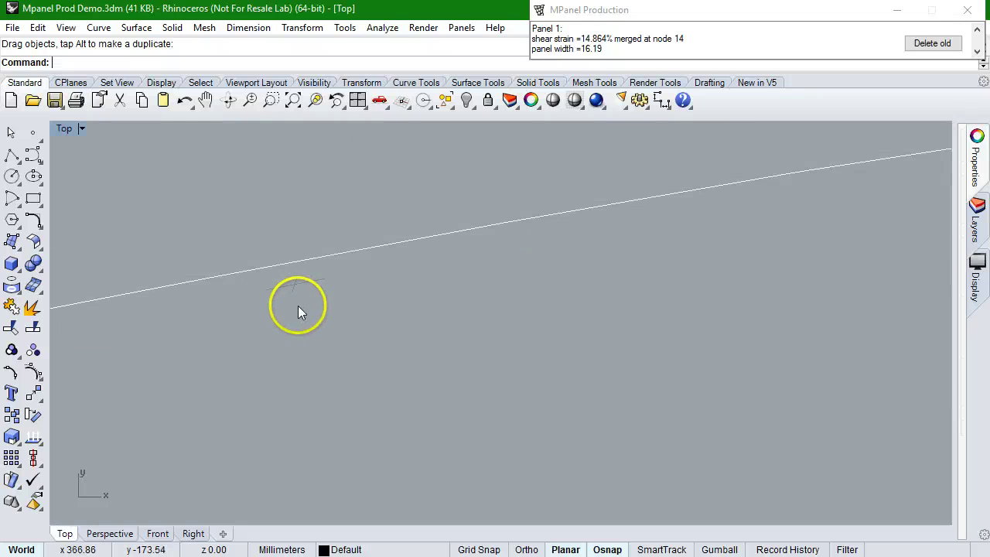
{"action": "scroll", "coordinate": [297, 306], "scroll_direction": "up", "scroll_amount": 5}
{"action": "scroll", "coordinate": [254, 297], "scroll_direction": "down", "scroll_amount": 14}
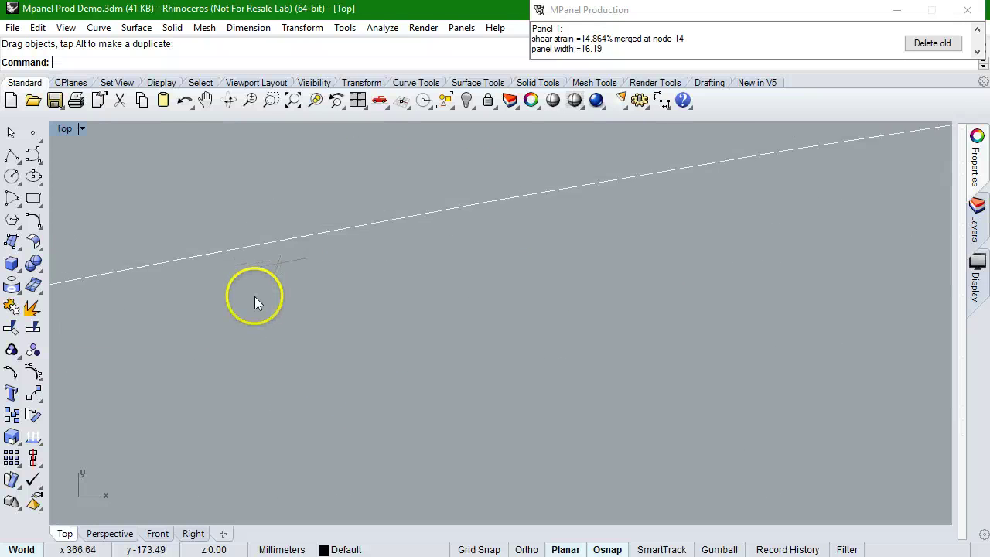
{"action": "scroll", "coordinate": [577, 220], "scroll_direction": "down", "scroll_amount": 2}
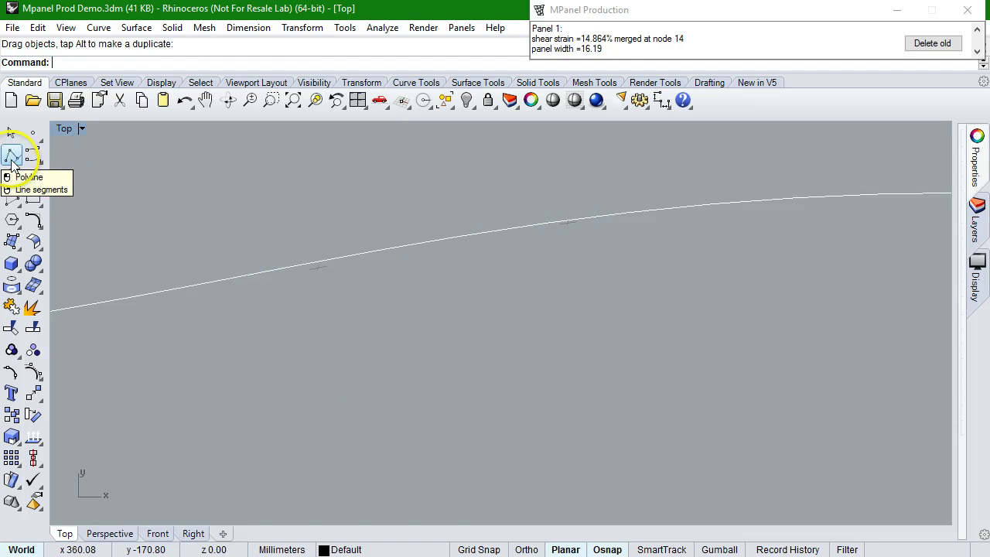
{"action": "left_click", "coordinate": [28, 177]}
{"action": "left_click", "coordinate": [11, 155]}
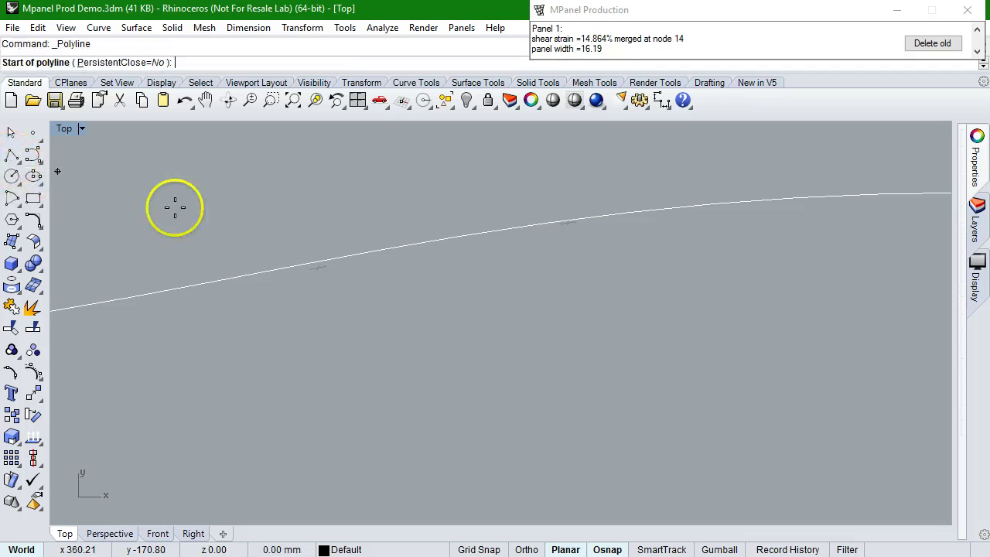
{"action": "scroll", "coordinate": [372, 266], "scroll_direction": "down", "scroll_amount": 3}
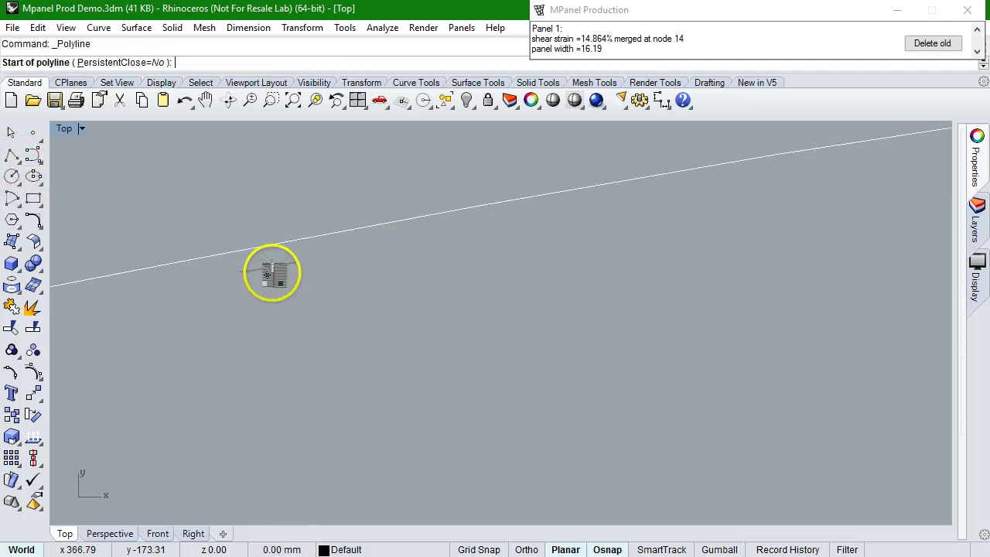
{"action": "left_click", "coordinate": [271, 267]}
{"action": "scroll", "coordinate": [252, 291], "scroll_direction": "up", "scroll_amount": 3}
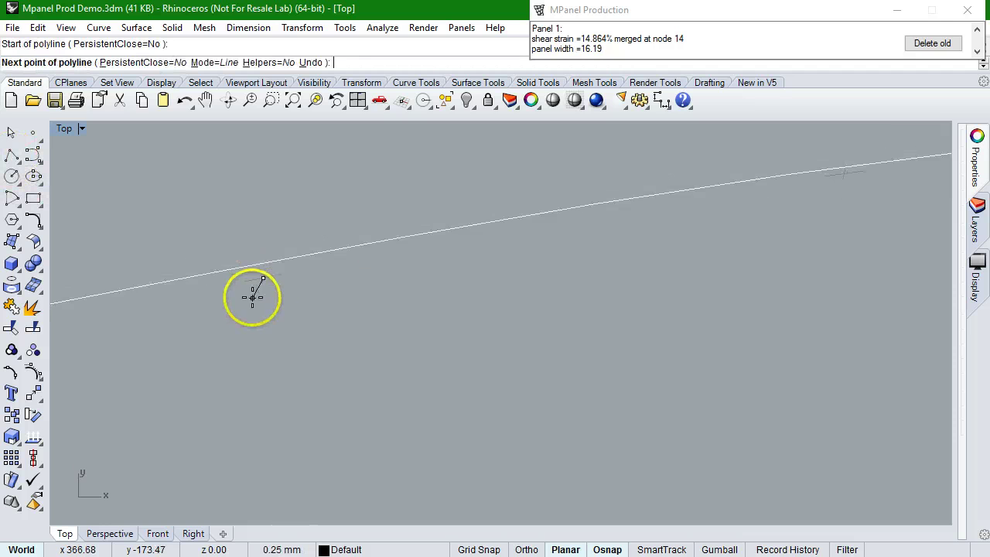
{"action": "left_click", "coordinate": [268, 381]}
{"action": "left_click", "coordinate": [331, 437]}
{"action": "left_click", "coordinate": [440, 462]}
{"action": "left_click", "coordinate": [533, 430]}
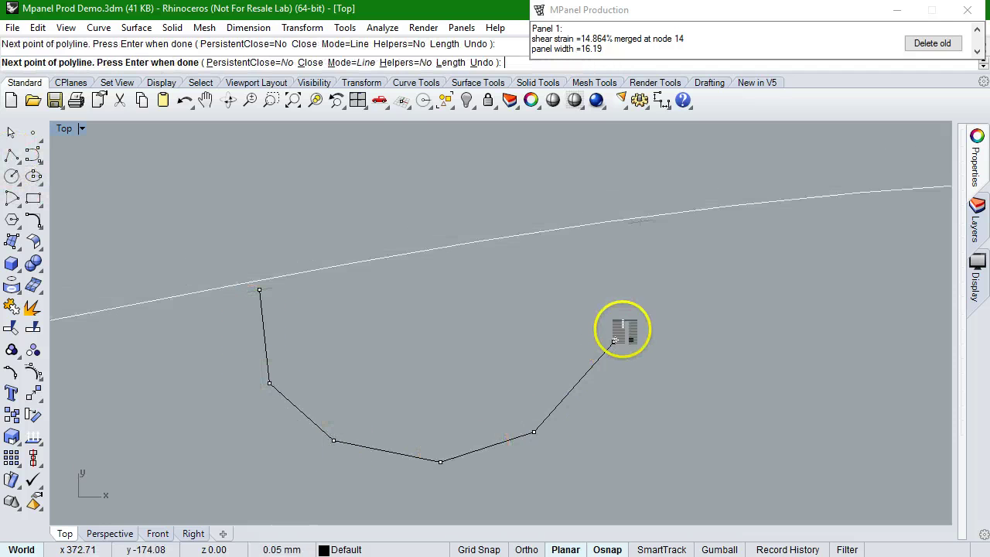
{"action": "left_click", "coordinate": [613, 341]}
{"action": "scroll", "coordinate": [649, 258], "scroll_direction": "up", "scroll_amount": 2}
{"action": "scroll", "coordinate": [651, 257], "scroll_direction": "up", "scroll_amount": 1}
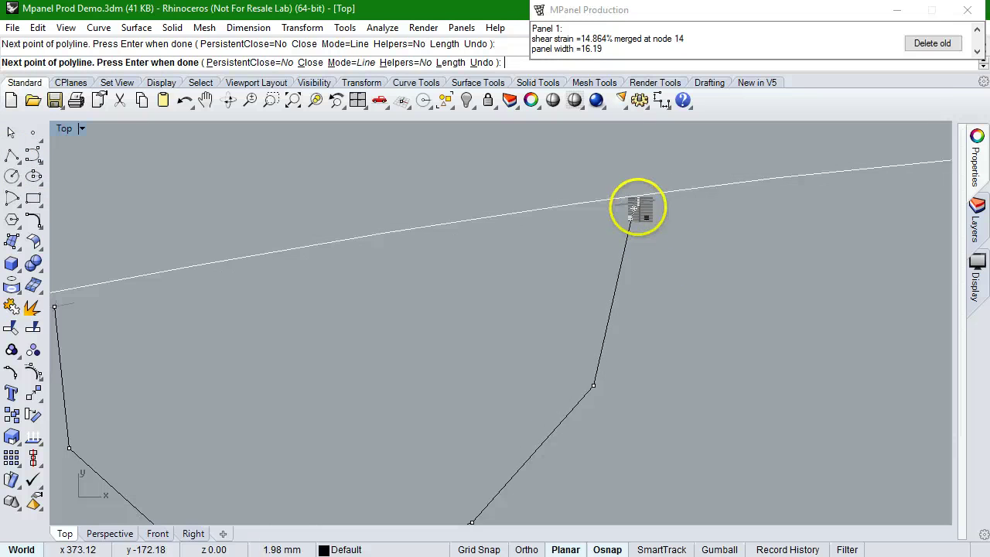
{"action": "left_click", "coordinate": [634, 203]}
{"action": "key", "text": "Return"}
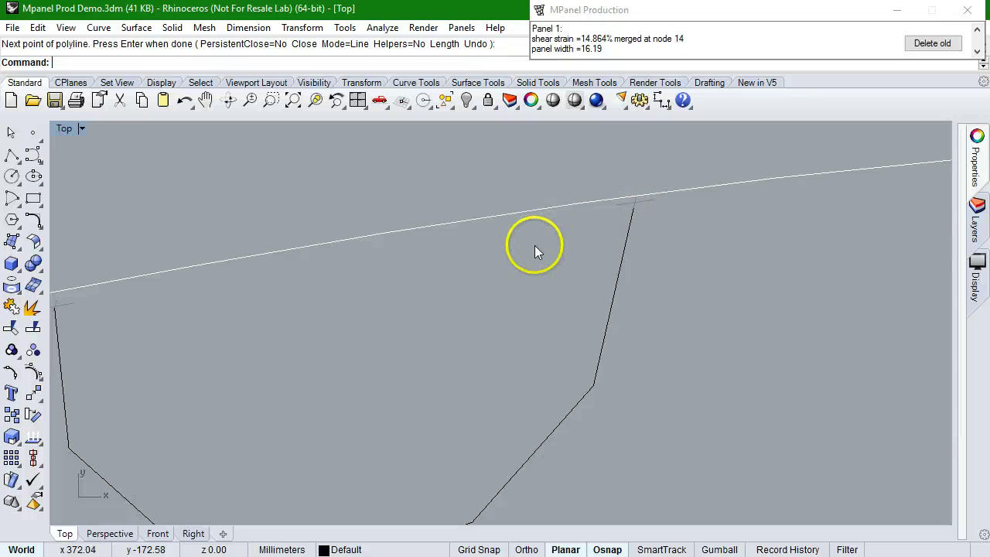
Step: Apply Panel cutout to the panel with the drawn polyline and delete the old geometry
{"action": "scroll", "coordinate": [348, 286], "scroll_direction": "down", "scroll_amount": 5}
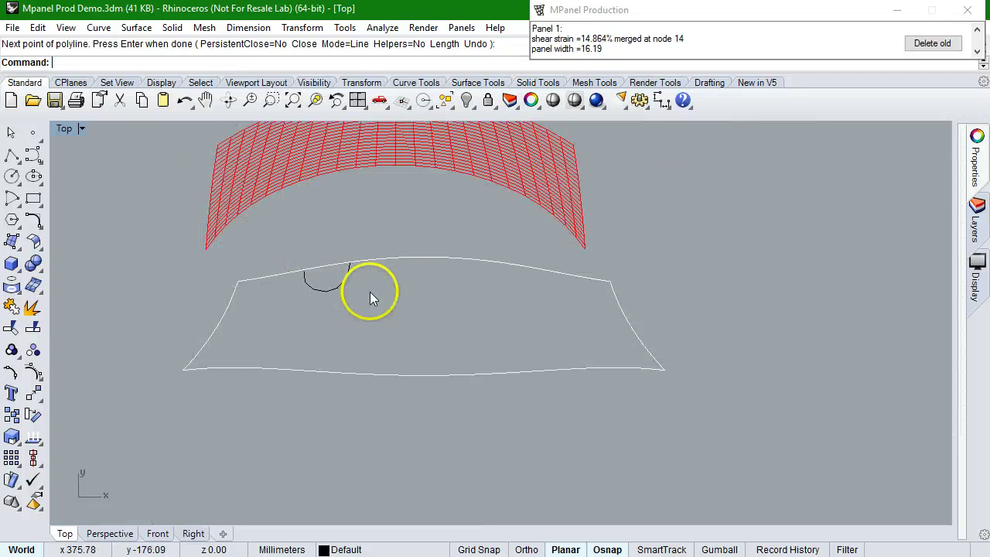
{"action": "left_click_drag", "start_coordinate": [388, 305], "coordinate": [284, 229]}
{"action": "left_click", "coordinate": [784, 16]}
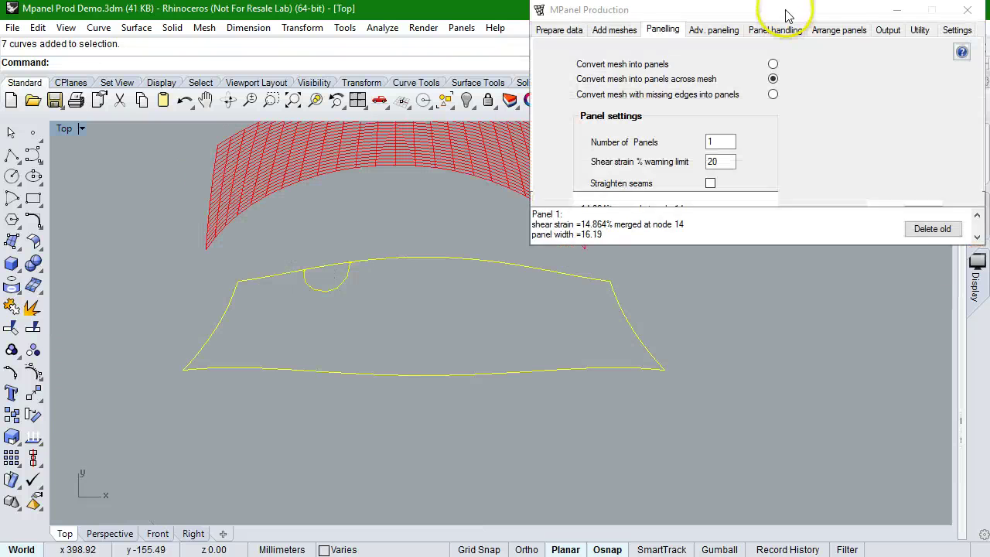
{"action": "left_click", "coordinate": [932, 32]}
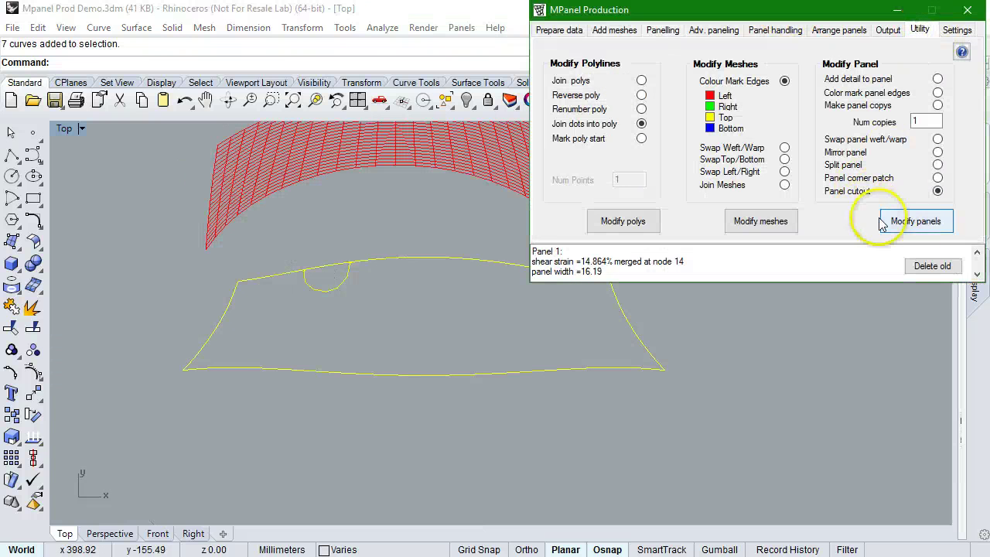
{"action": "left_click", "coordinate": [916, 222]}
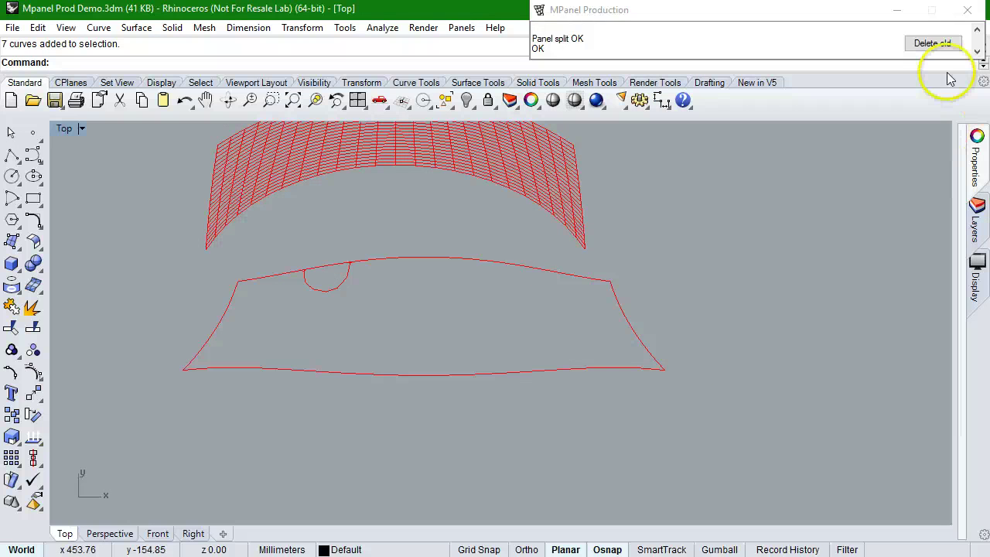
{"action": "mouse_move", "coordinate": [942, 52]}
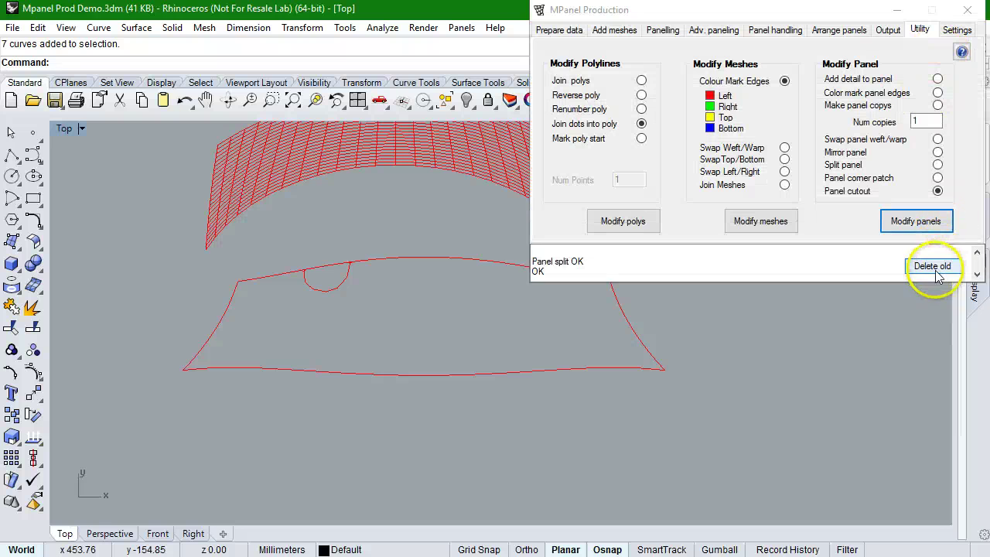
{"action": "left_click", "coordinate": [936, 270]}
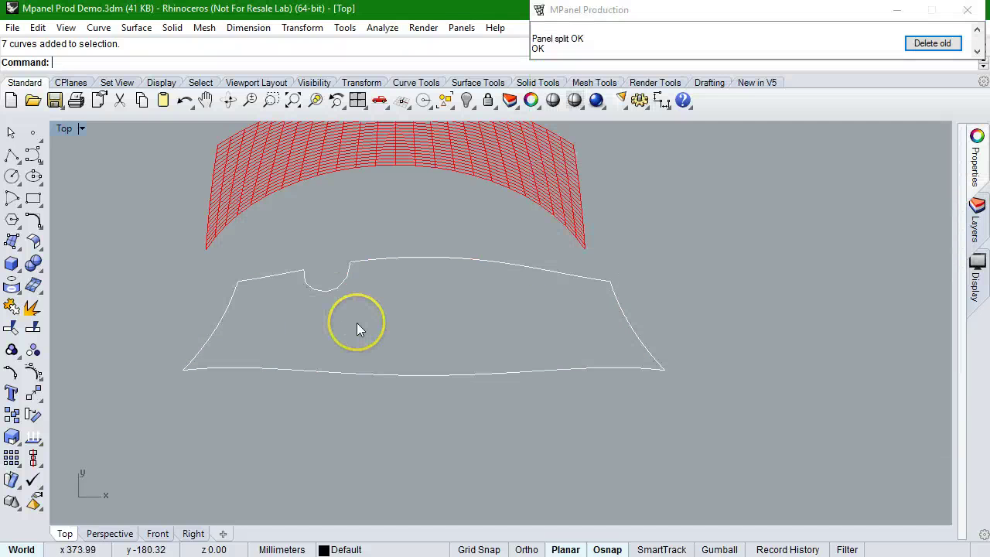
Step: Examine how the U-shaped row of green points is laid out along the front edge of the remaining white mesh
{"action": "scroll", "coordinate": [287, 350], "scroll_direction": "down", "scroll_amount": 5}
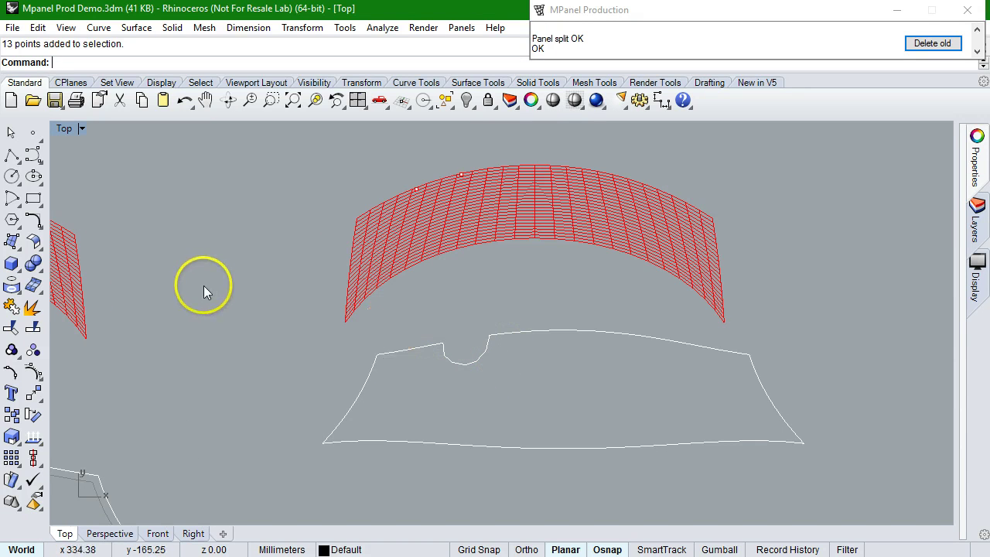
{"action": "scroll", "coordinate": [193, 282], "scroll_direction": "down", "scroll_amount": 4}
{"action": "scroll", "coordinate": [767, 268], "scroll_direction": "up", "scroll_amount": 1}
{"action": "scroll", "coordinate": [552, 206], "scroll_direction": "up", "scroll_amount": 4}
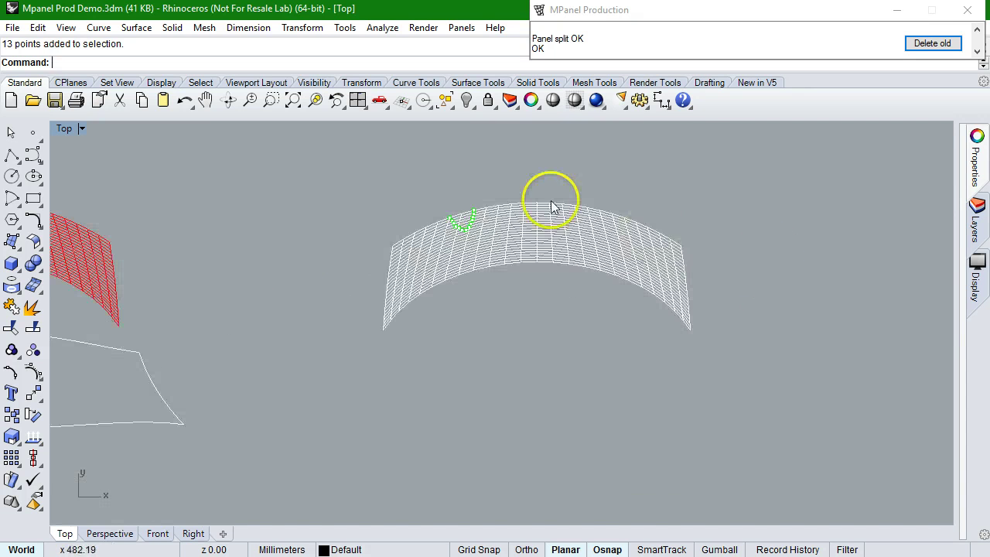
{"action": "scroll", "coordinate": [441, 207], "scroll_direction": "up", "scroll_amount": 4}
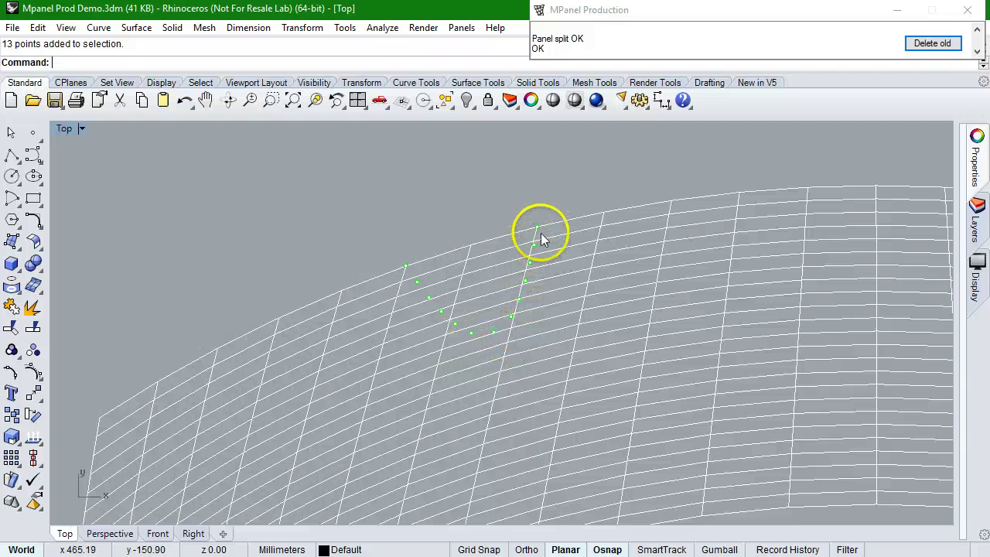
{"action": "scroll", "coordinate": [446, 216], "scroll_direction": "down", "scroll_amount": 6}
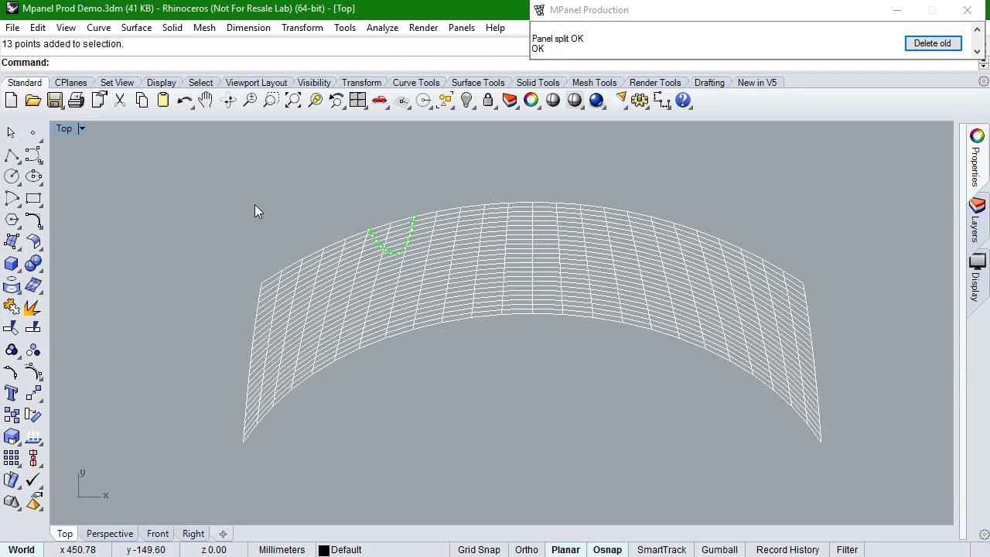
{"action": "scroll", "coordinate": [373, 228], "scroll_direction": "up", "scroll_amount": 4}
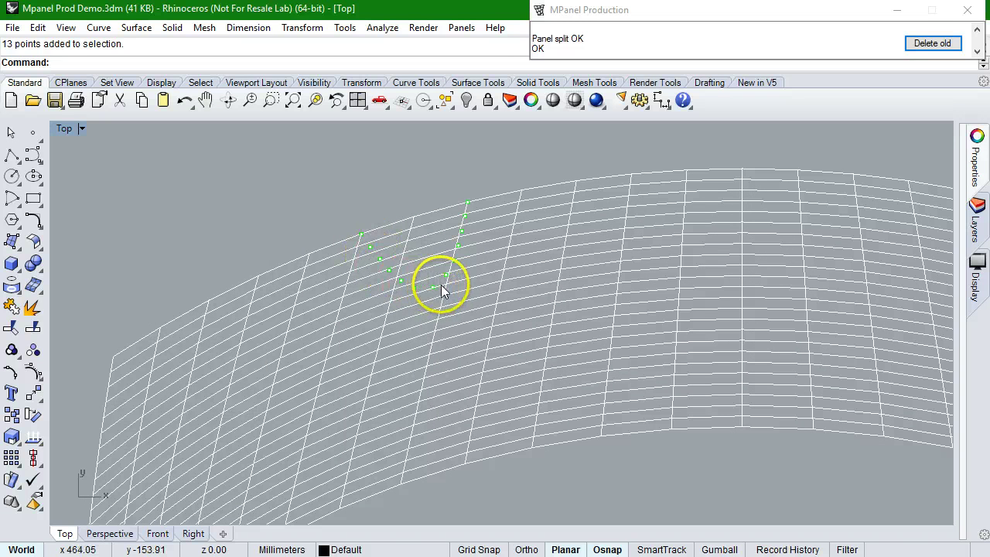
{"action": "scroll", "coordinate": [360, 236], "scroll_direction": "up", "scroll_amount": 3}
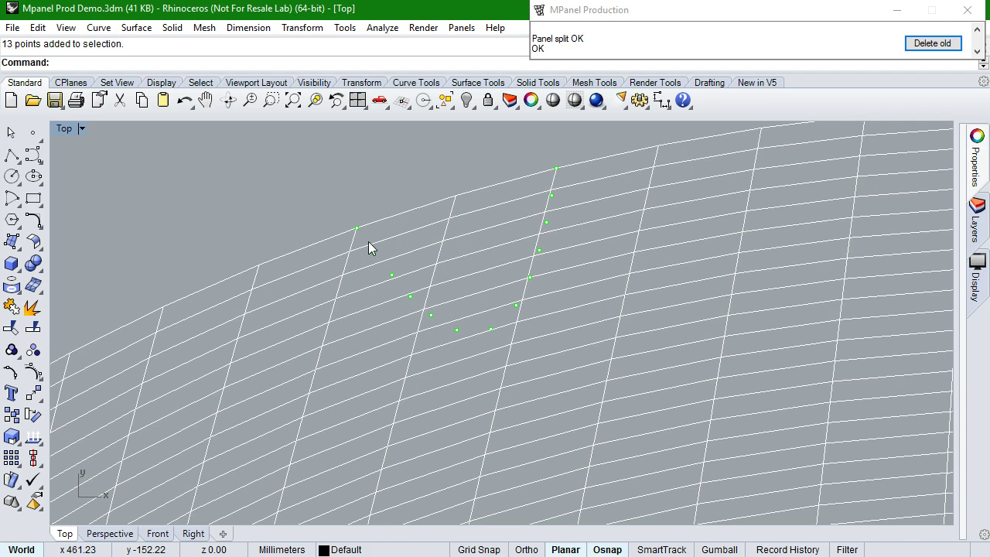
{"action": "scroll", "coordinate": [214, 189], "scroll_direction": "down", "scroll_amount": 3}
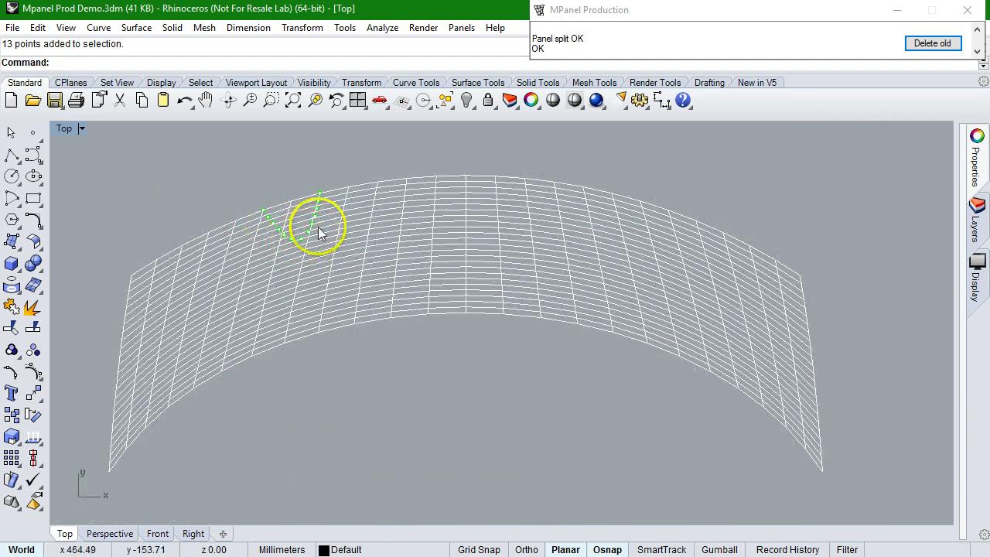
{"action": "scroll", "coordinate": [321, 198], "scroll_direction": "down", "scroll_amount": 3}
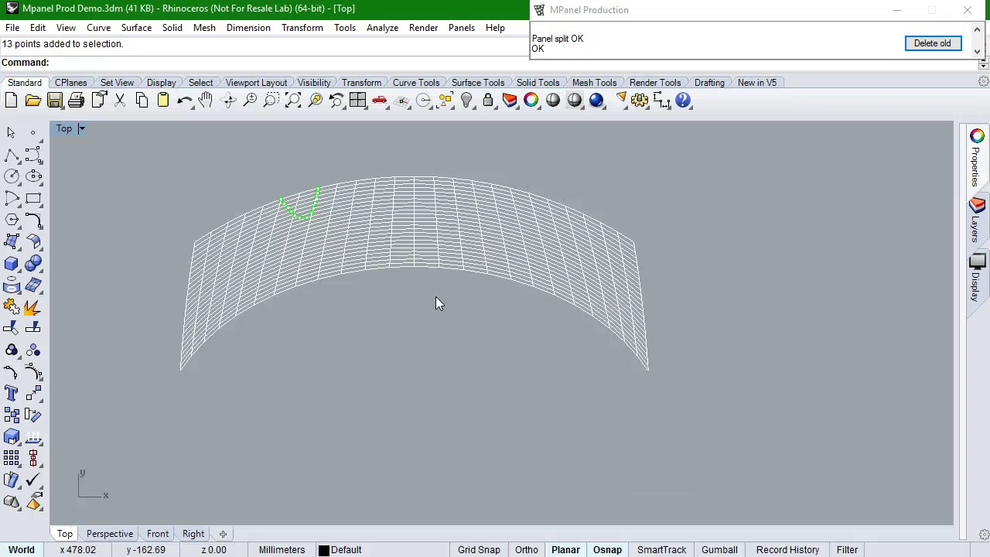
Step: Convert the mesh with its row of green points into one panel across the mesh, and move the panel below the mesh
{"action": "left_click_drag", "start_coordinate": [500, 356], "coordinate": [221, 160]}
{"action": "left_click", "coordinate": [707, 22]}
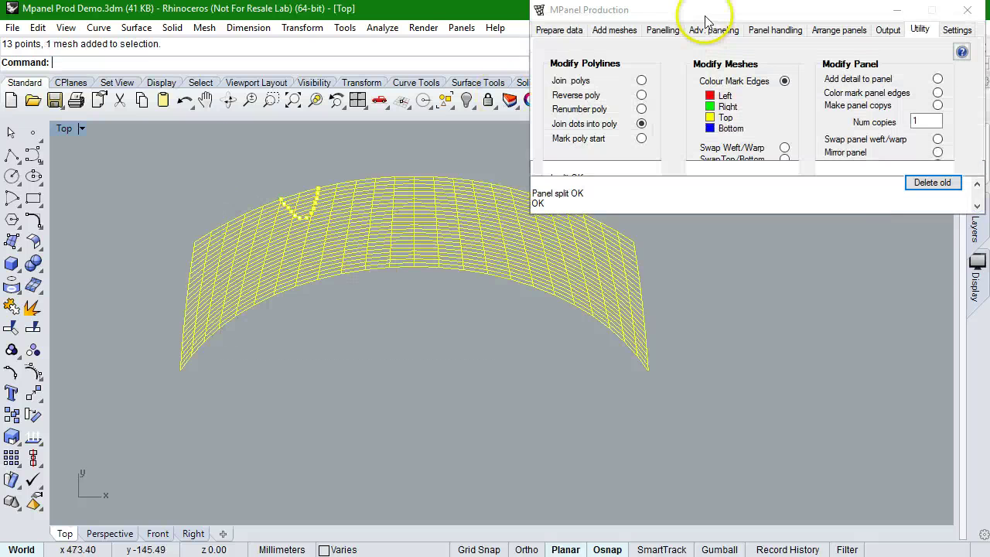
{"action": "left_click", "coordinate": [663, 31]}
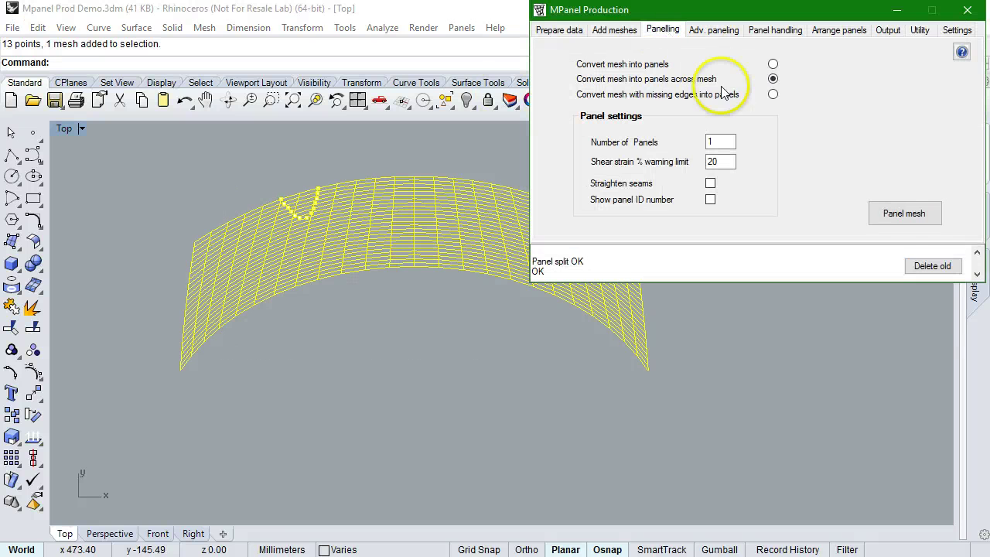
{"action": "left_click", "coordinate": [904, 214]}
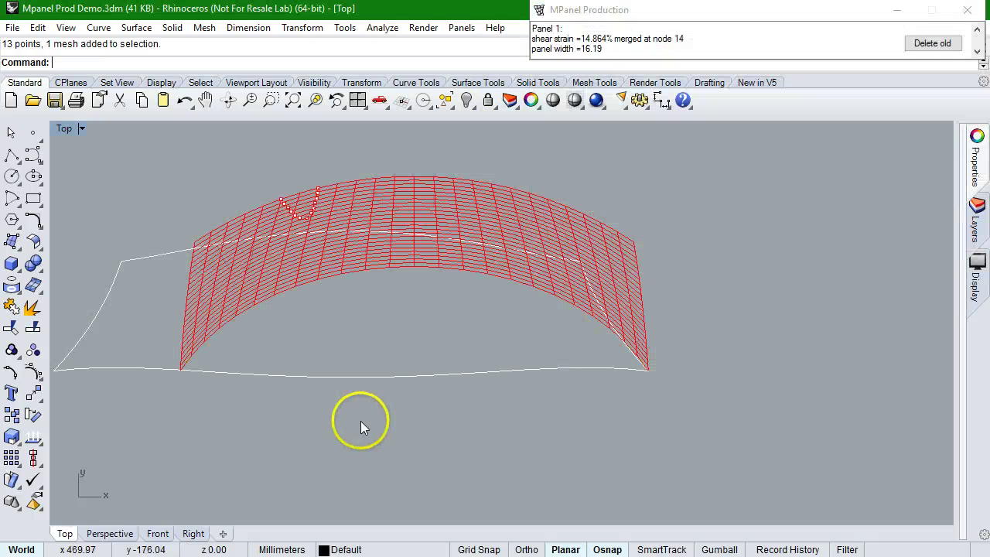
{"action": "left_click", "coordinate": [390, 382]}
{"action": "left_click_drag", "start_coordinate": [400, 398], "coordinate": [456, 415]}
{"action": "key", "text": "Escape"}
Step: Examine the U-shaped curve along the upper edge of the newly flattened panel and check the Panel cutout option in the utilities
{"action": "scroll", "coordinate": [393, 374], "scroll_direction": "up", "scroll_amount": 4}
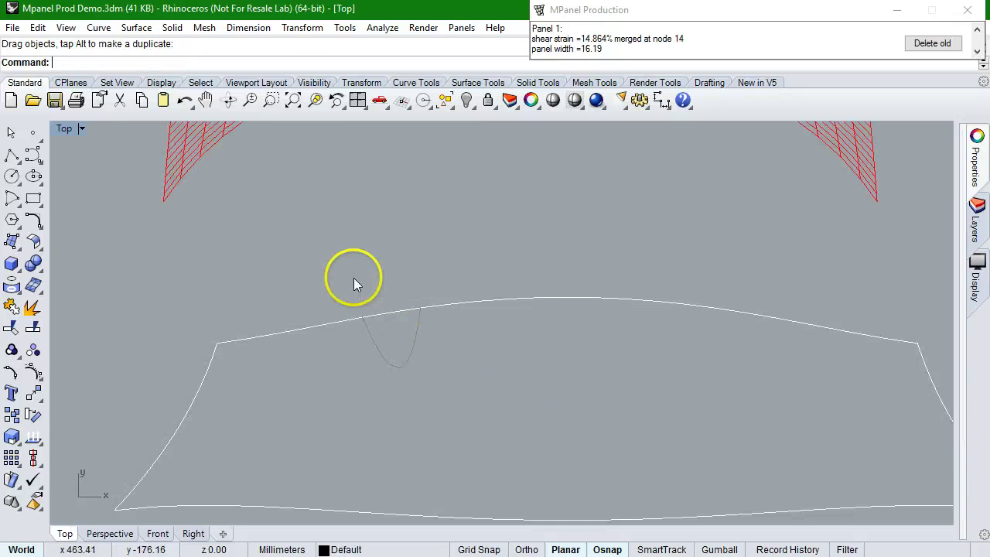
{"action": "scroll", "coordinate": [354, 279], "scroll_direction": "down", "scroll_amount": 4}
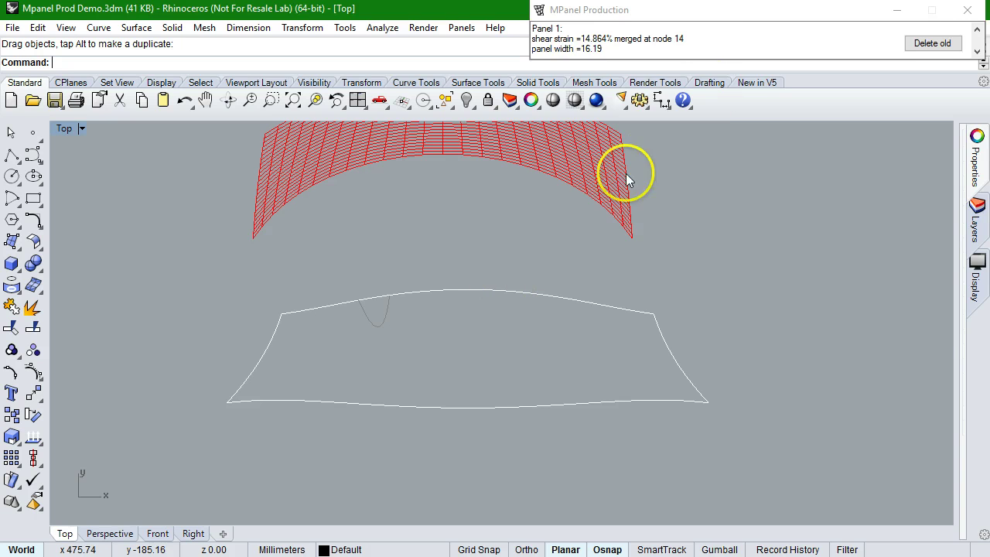
{"action": "left_click", "coordinate": [756, 27]}
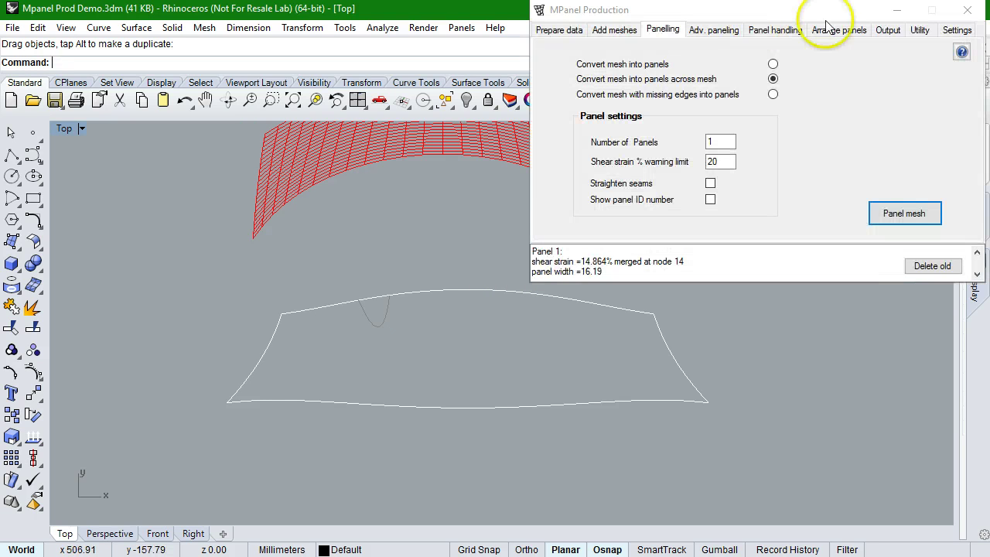
{"action": "left_click", "coordinate": [919, 31]}
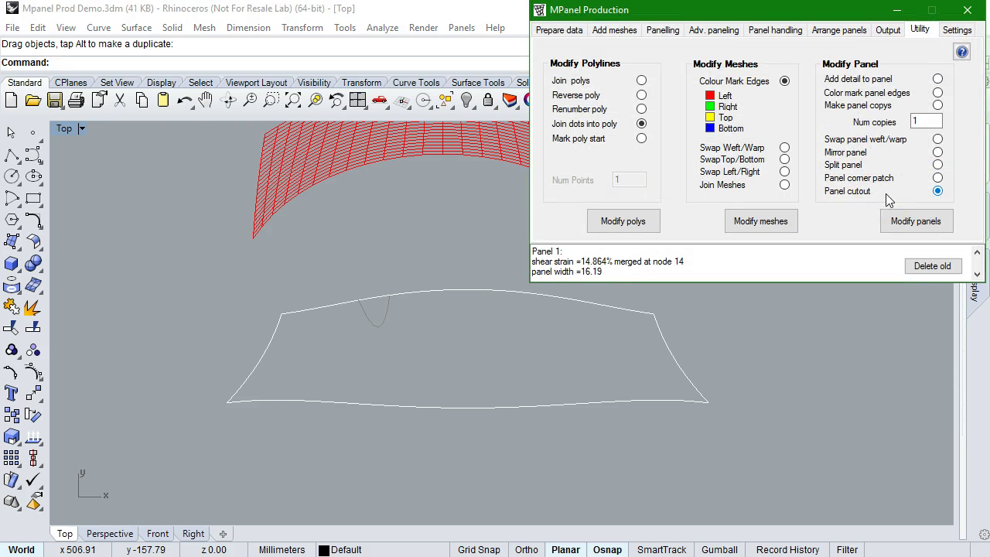
{"action": "left_click", "coordinate": [761, 224]}
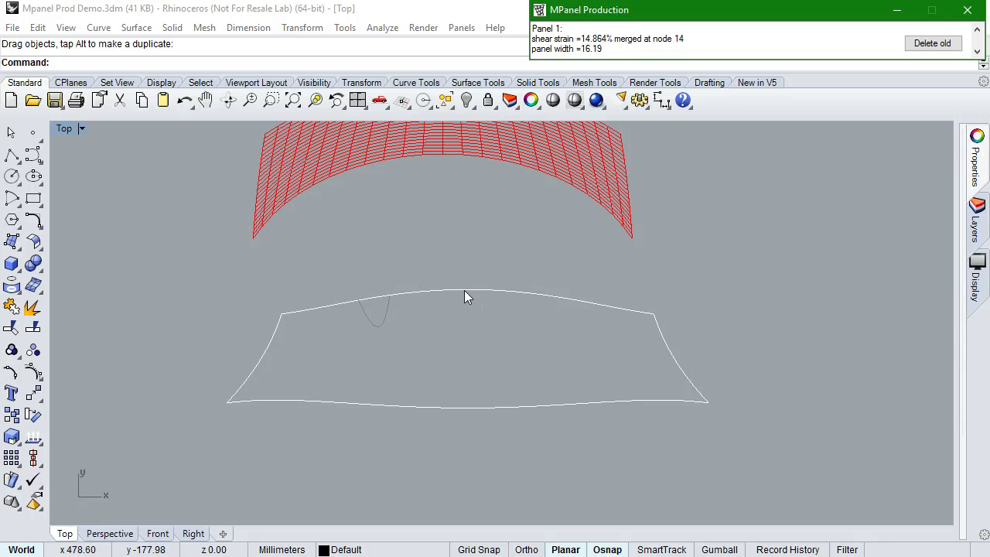
{"action": "scroll", "coordinate": [418, 315], "scroll_direction": "up", "scroll_amount": 3}
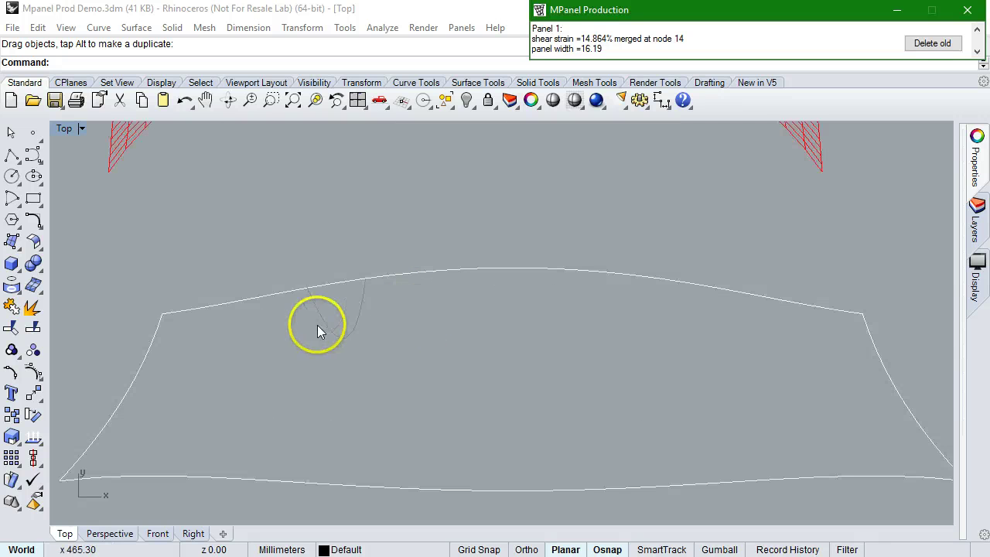
{"action": "left_click_drag", "start_coordinate": [317, 328], "coordinate": [431, 309]}
{"action": "scroll", "coordinate": [315, 254], "scroll_direction": "down", "scroll_amount": 3}
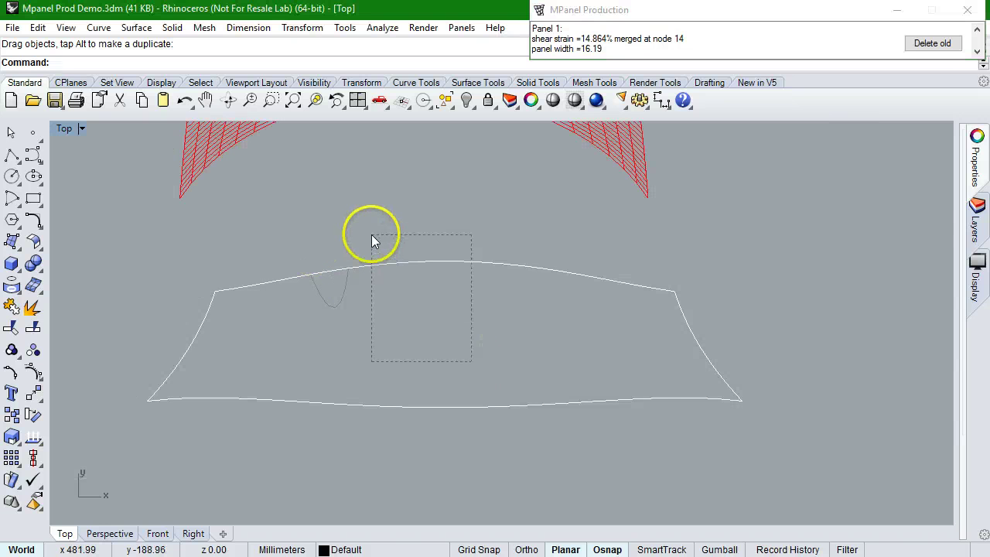
Step: Apply Panel cutout to the new panel using the U-shaped curve on its upper edge, and delete the old geometry
{"action": "left_click_drag", "start_coordinate": [371, 234], "coordinate": [372, 234]}
{"action": "left_click", "coordinate": [688, 26]}
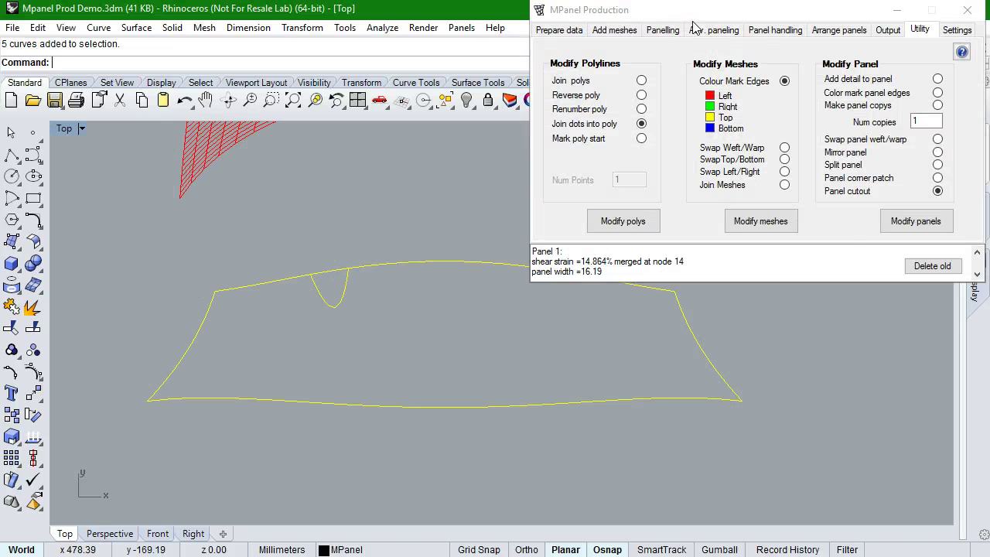
{"action": "left_click", "coordinate": [916, 222]}
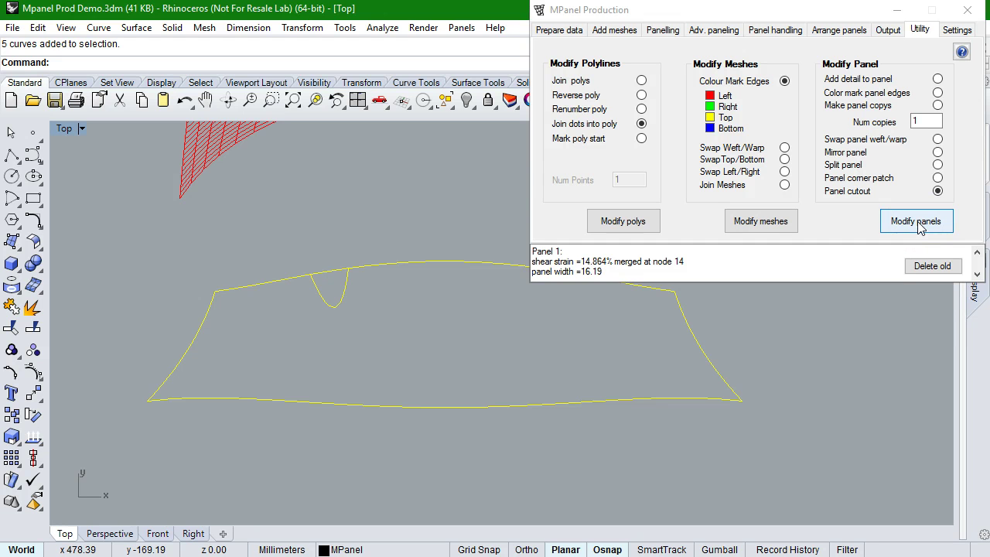
{"action": "left_click", "coordinate": [917, 223]}
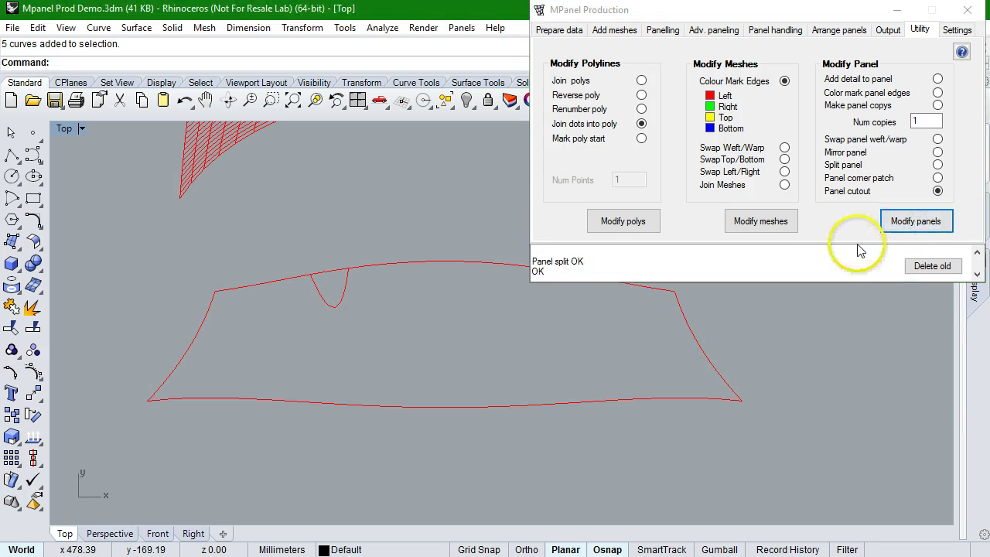
{"action": "left_click", "coordinate": [932, 266]}
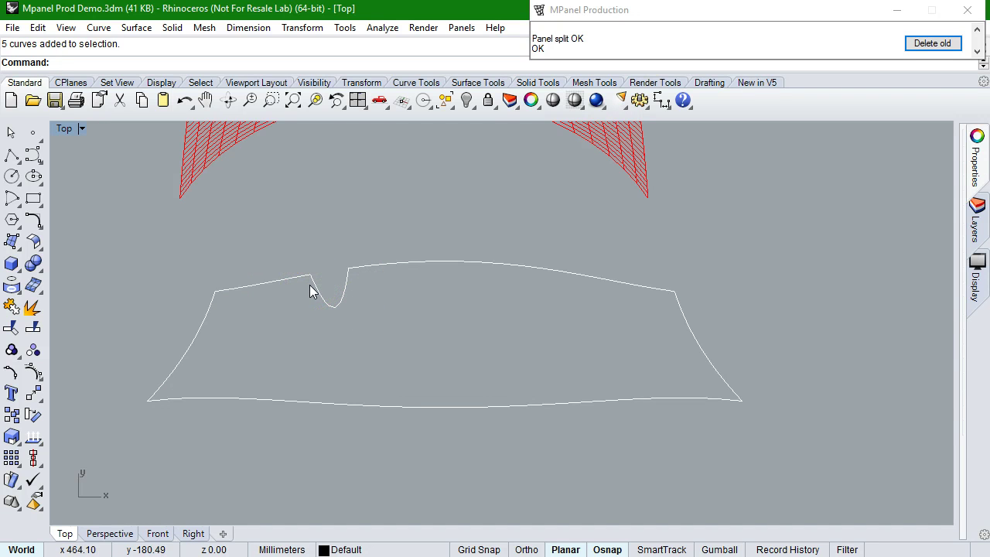
{"action": "scroll", "coordinate": [569, 324], "scroll_direction": "down", "scroll_amount": 6}
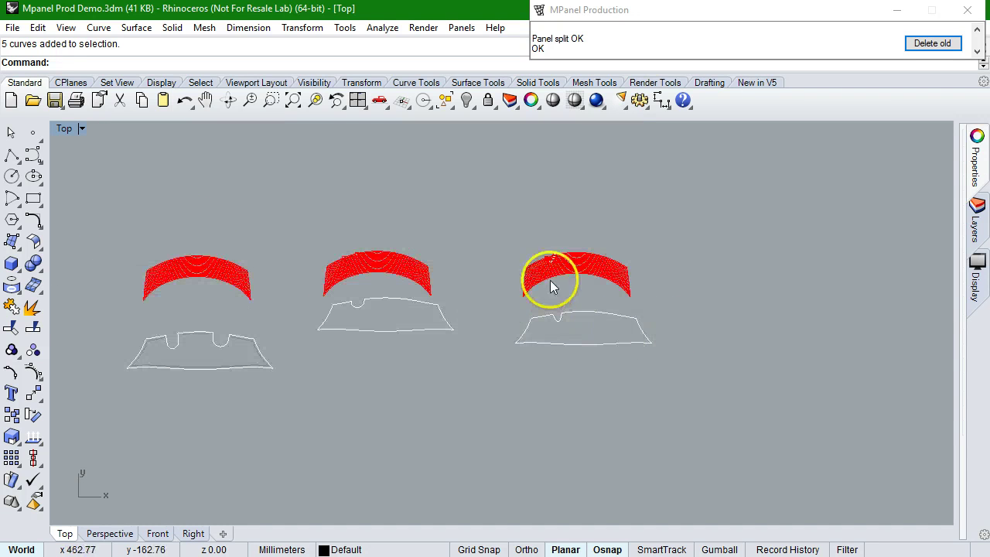